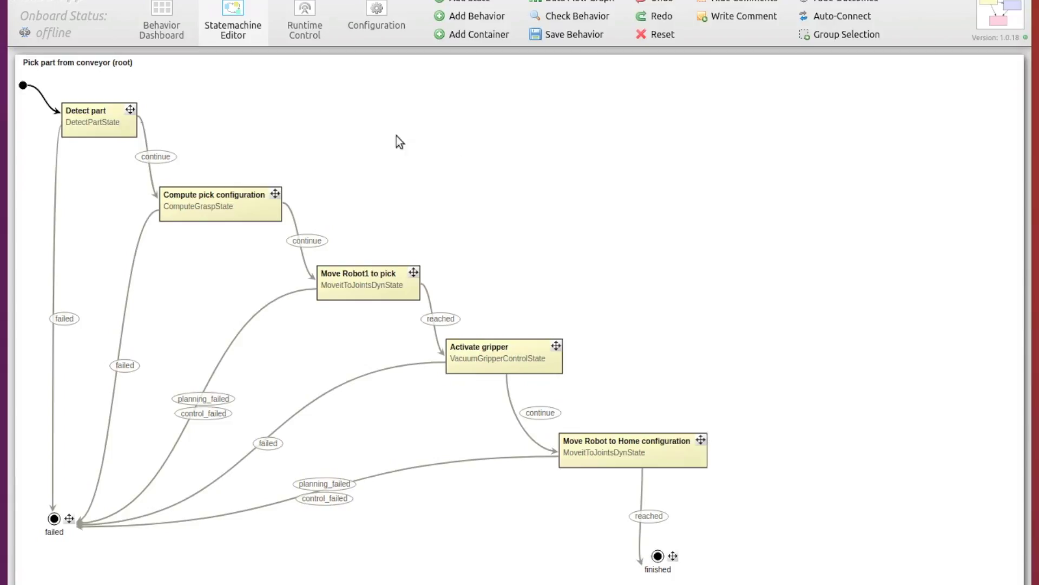
Switch from the behavior dashboard back to the Pick part from conveyor state machine diagram
click(179, 26)
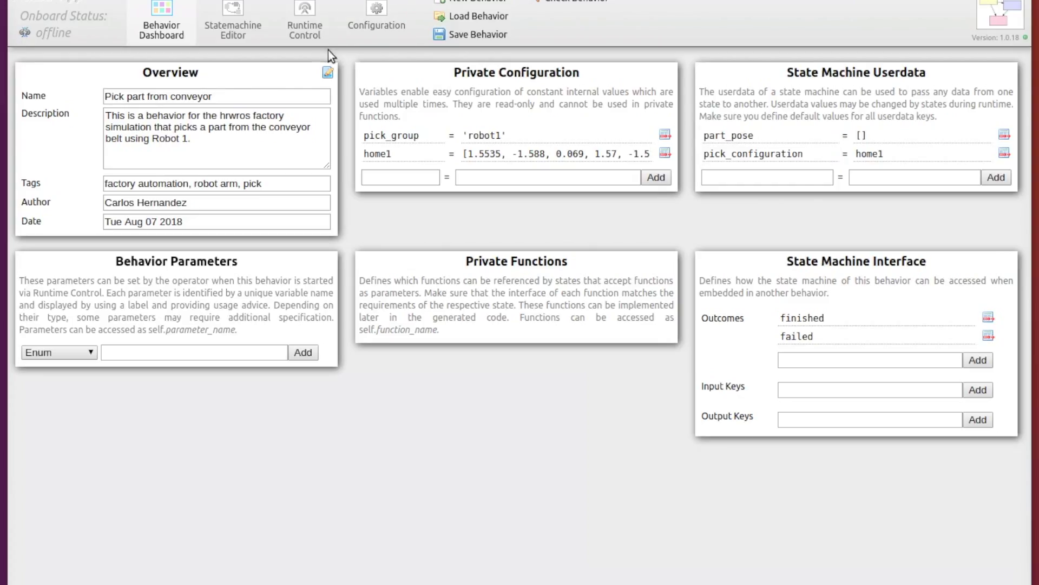
click(250, 32)
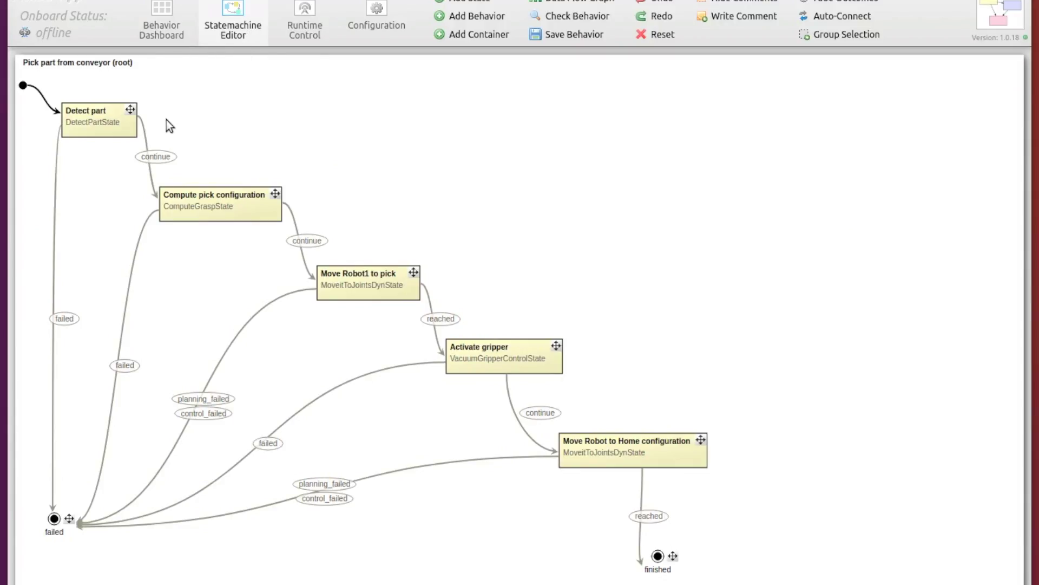
Set the Detect part state's ref_frame parameter to 'robot1_base'
click(112, 116)
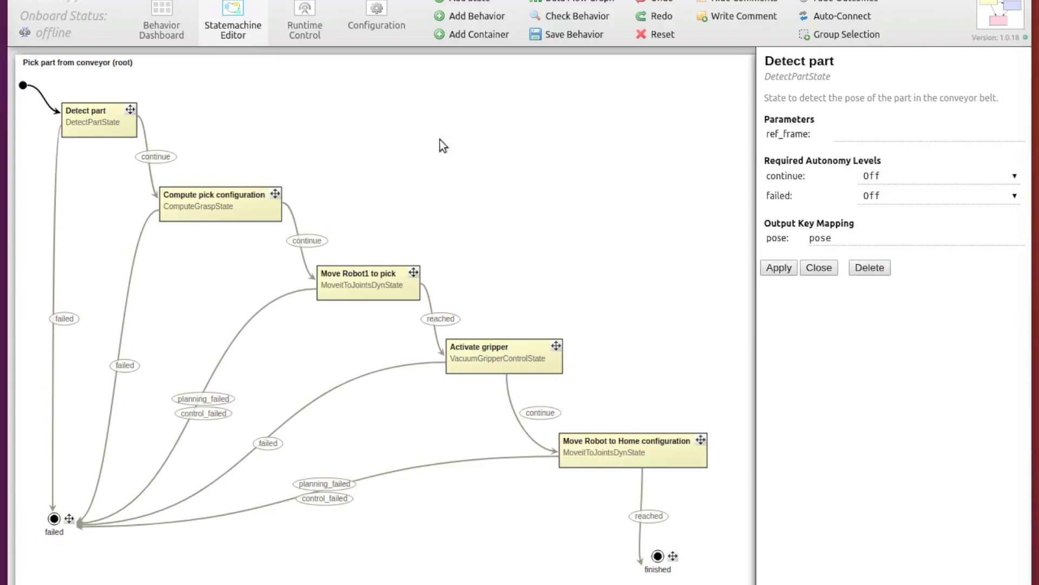
mouse_move(788, 133)
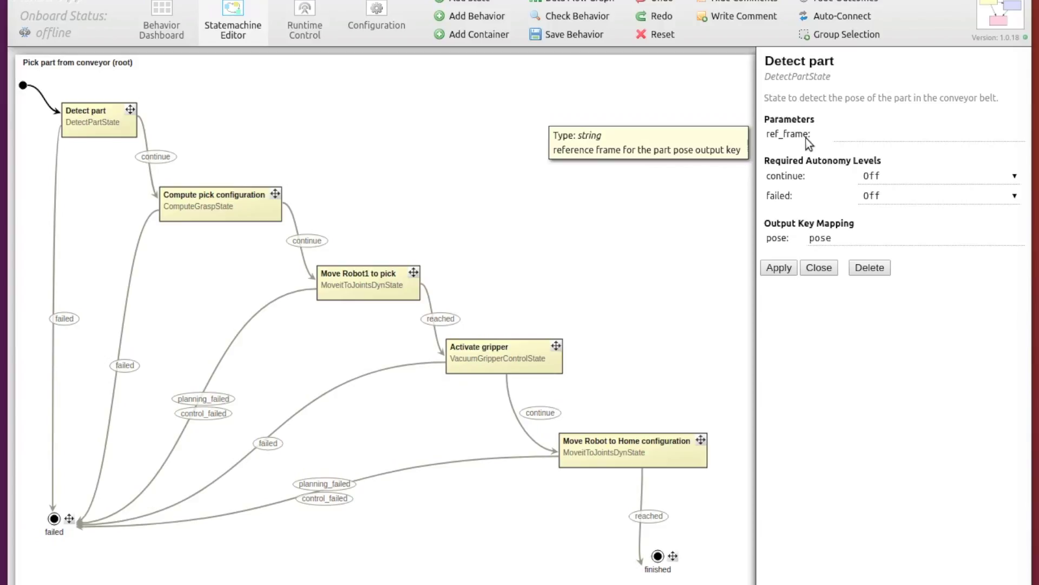
click(857, 136)
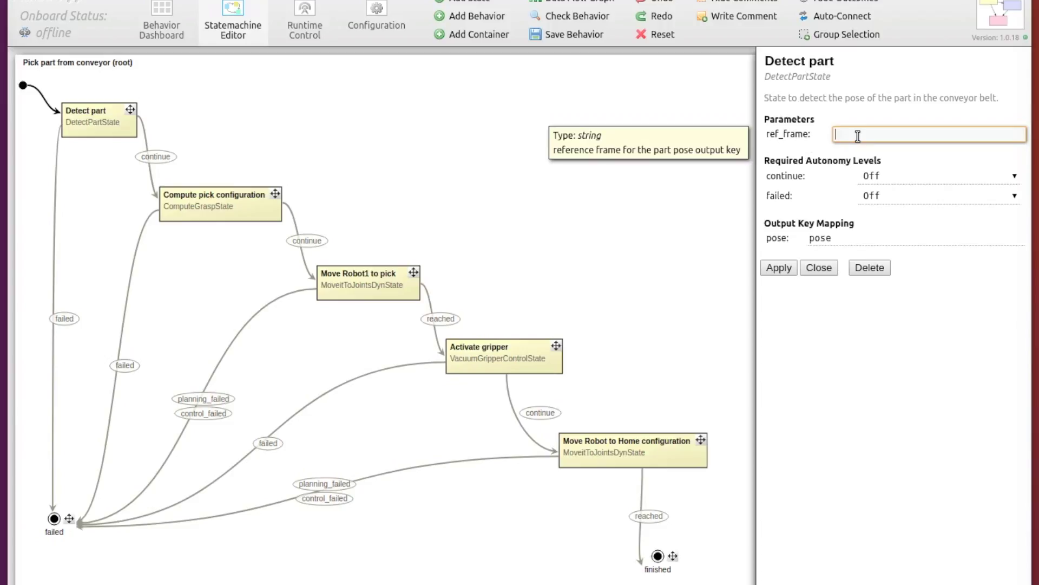
text(robot1)
text(_base)
text(')
click(836, 134)
text(')
drag(924, 133, 902, 133)
click(839, 133)
key(Return)
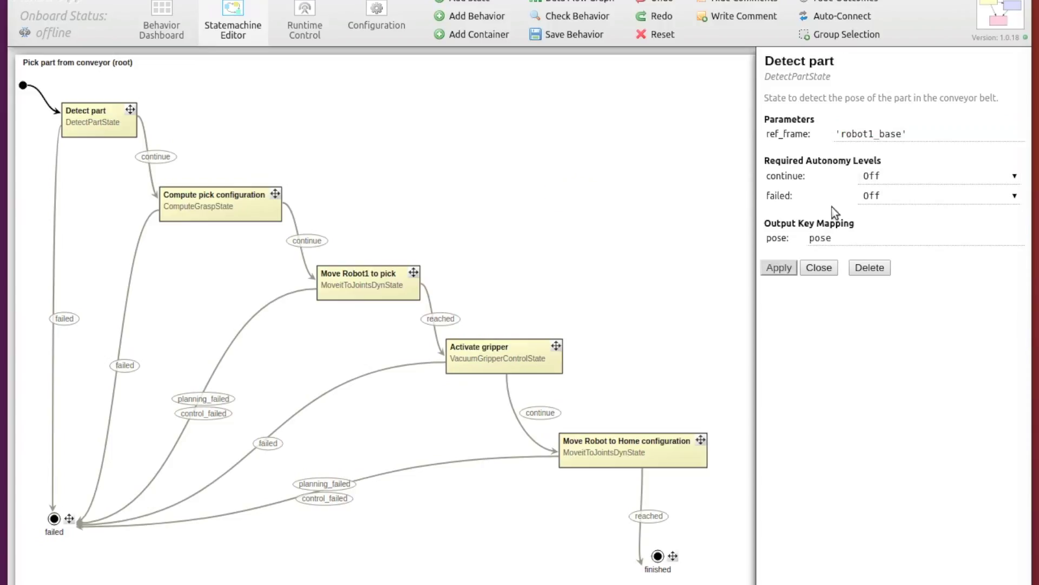
mouse_move(777, 238)
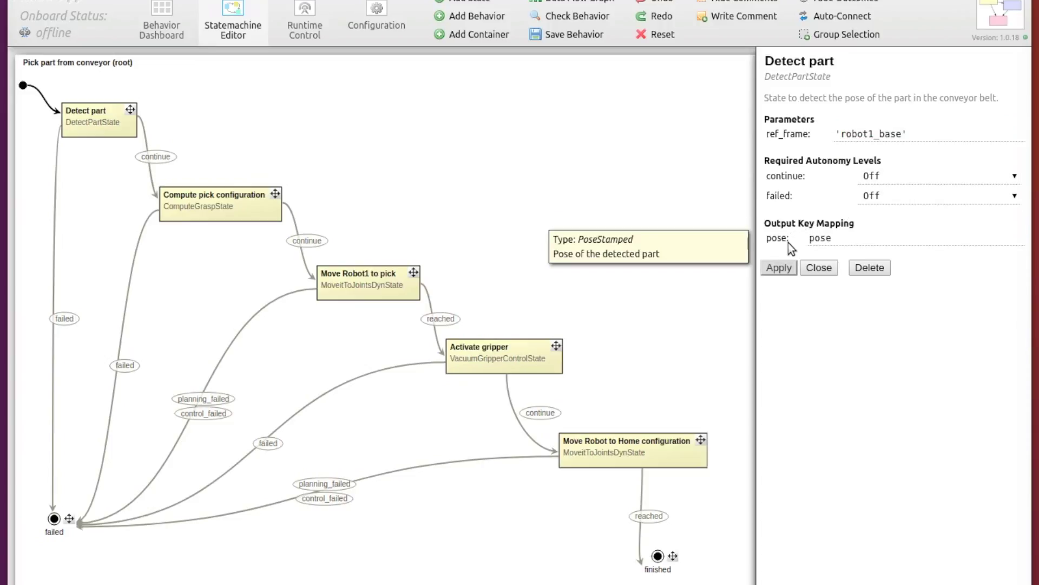
Map Detect part's pose output key to part_pose and close its properties
click(845, 239)
double_click(845, 239)
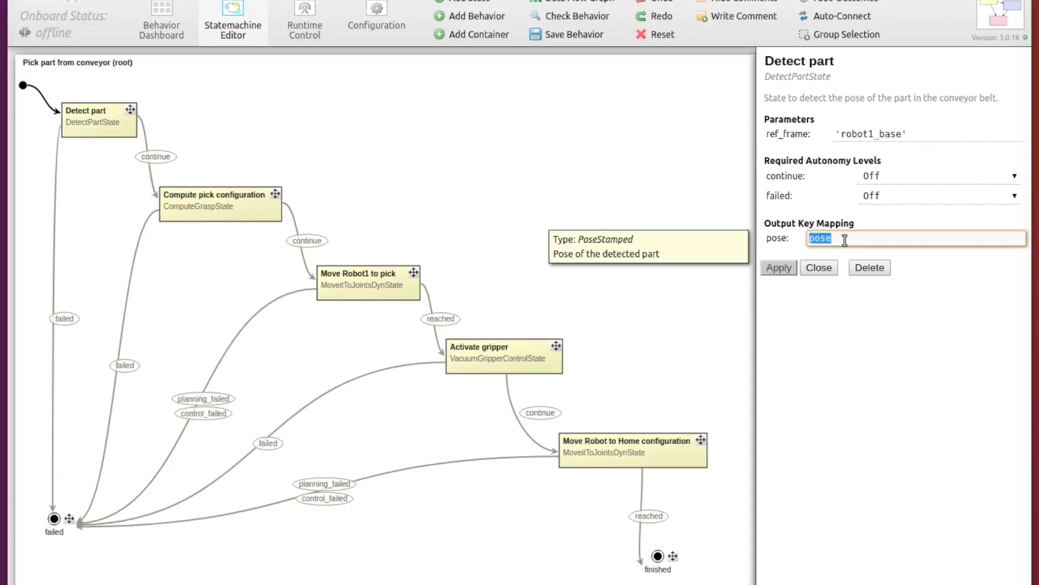
key(BackSpace)
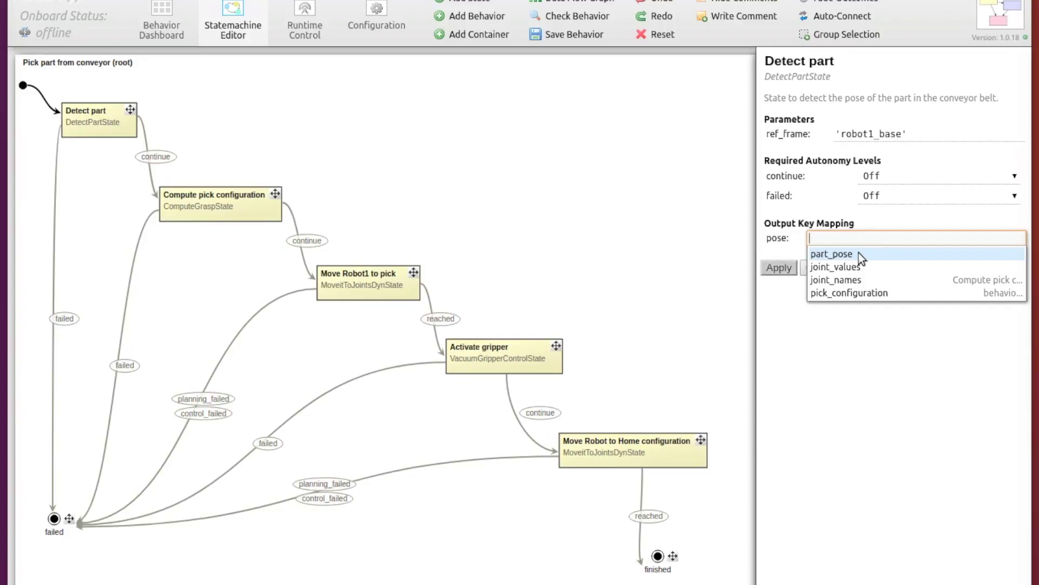
click(858, 252)
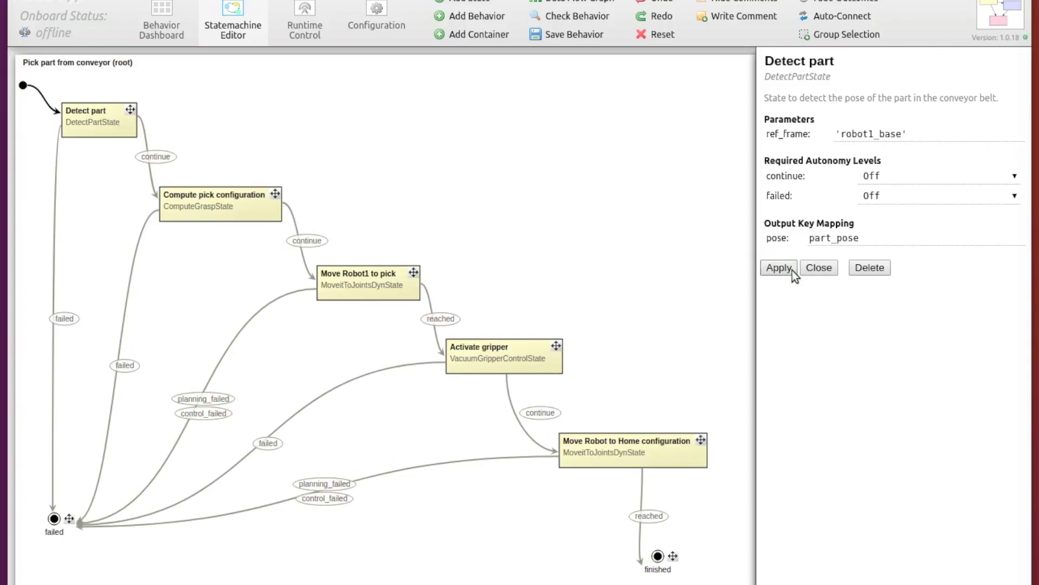
click(834, 272)
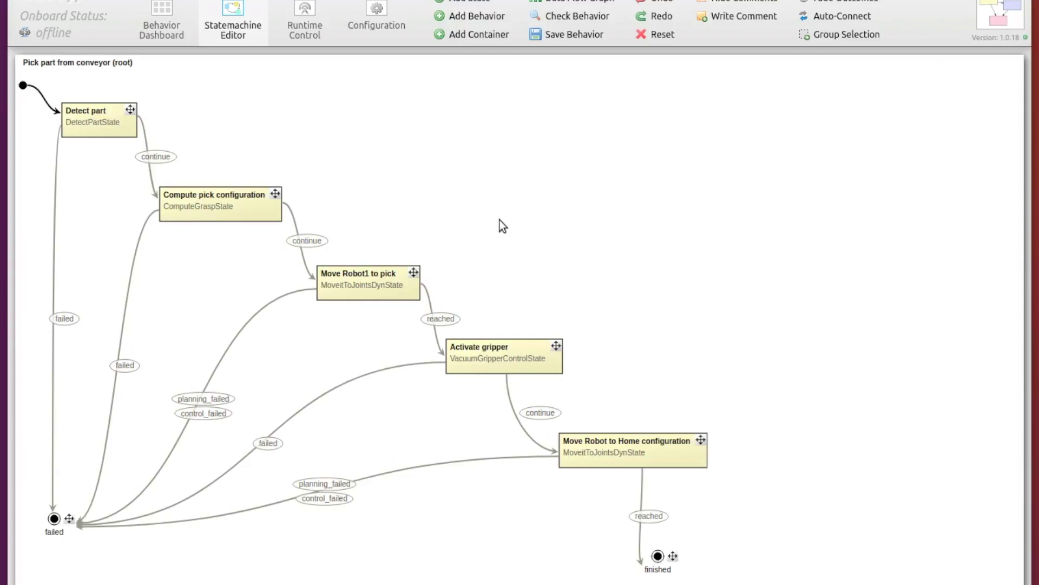
Show Compute pick configuration's properties: group pick_group, input part_pose, outputs pick_configuration and joint_names
click(252, 200)
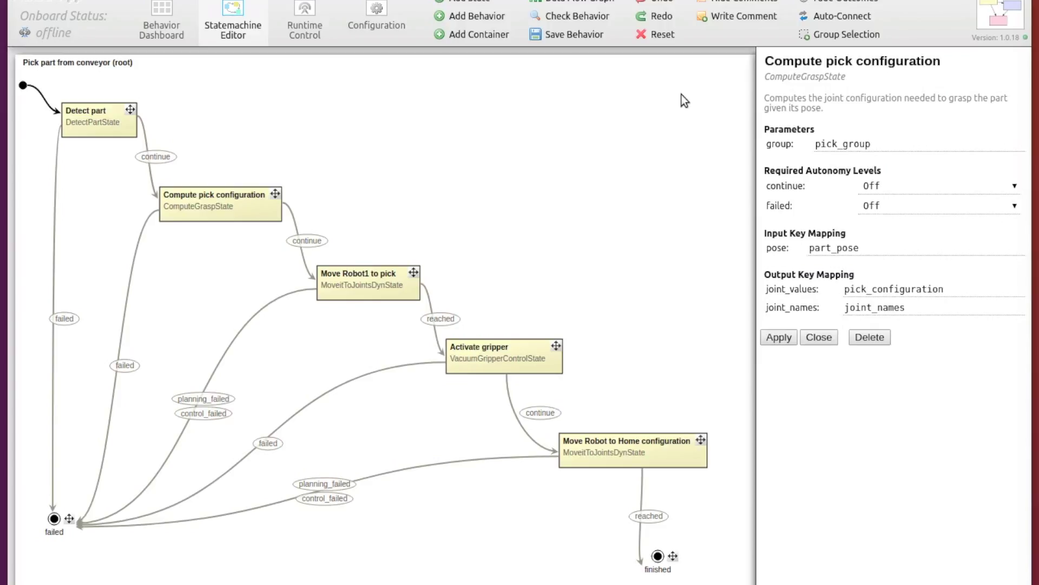
mouse_move(792, 307)
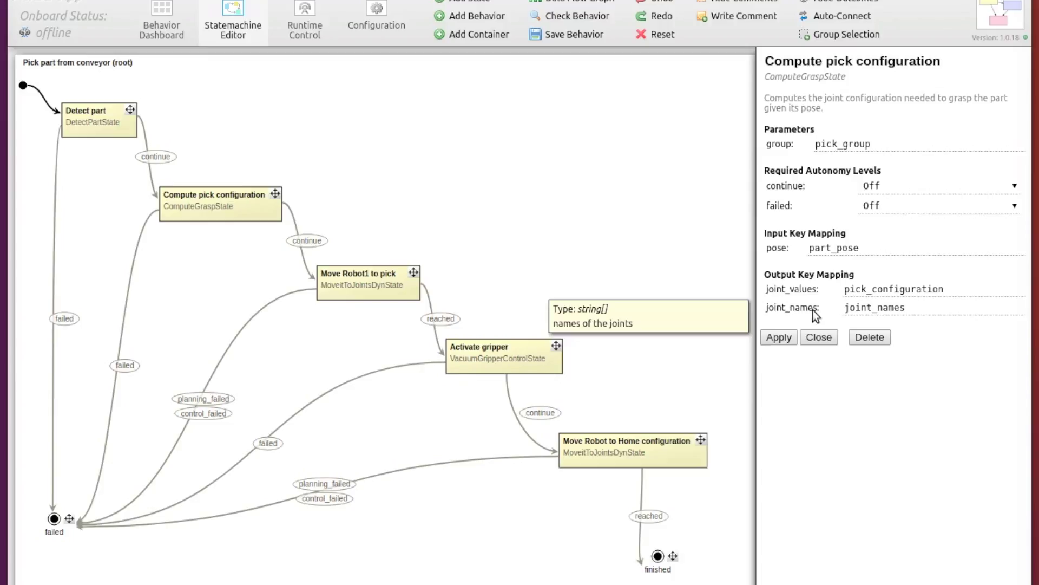
Add a joint_names = [] State Machine Userdata entry on the Behavior Dashboard
click(176, 30)
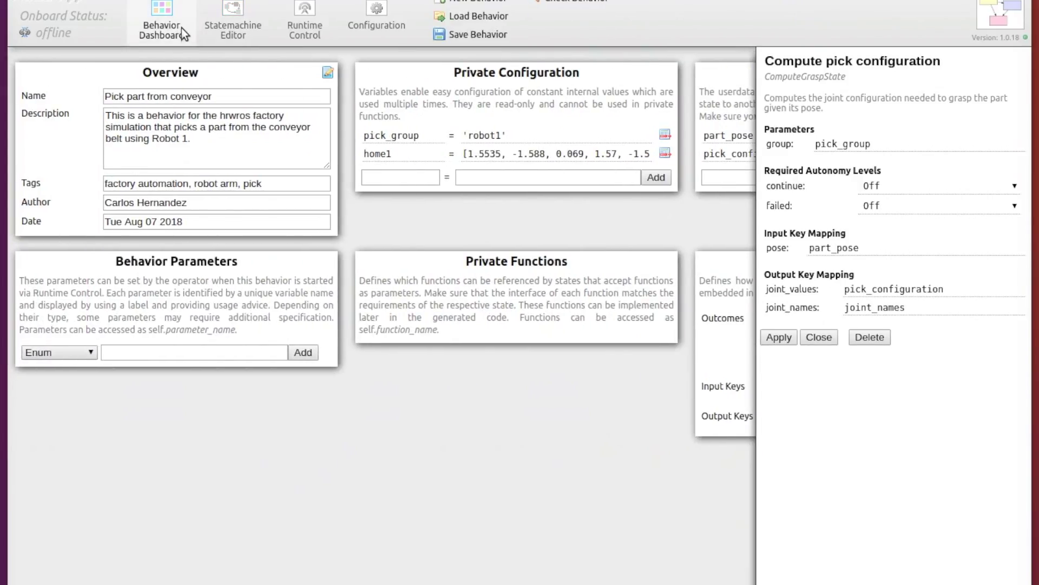
click(829, 333)
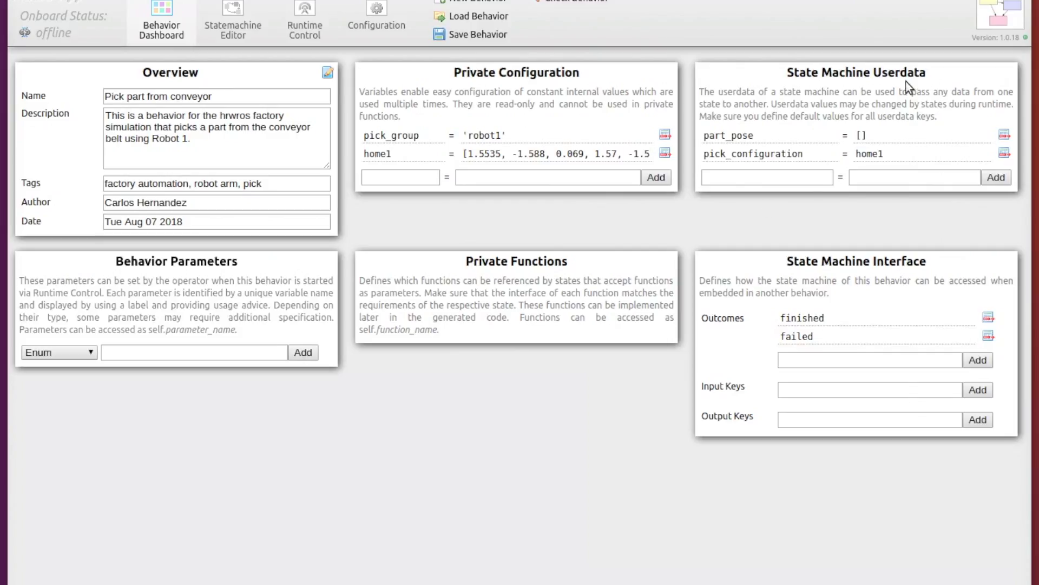
click(765, 179)
text(jo)
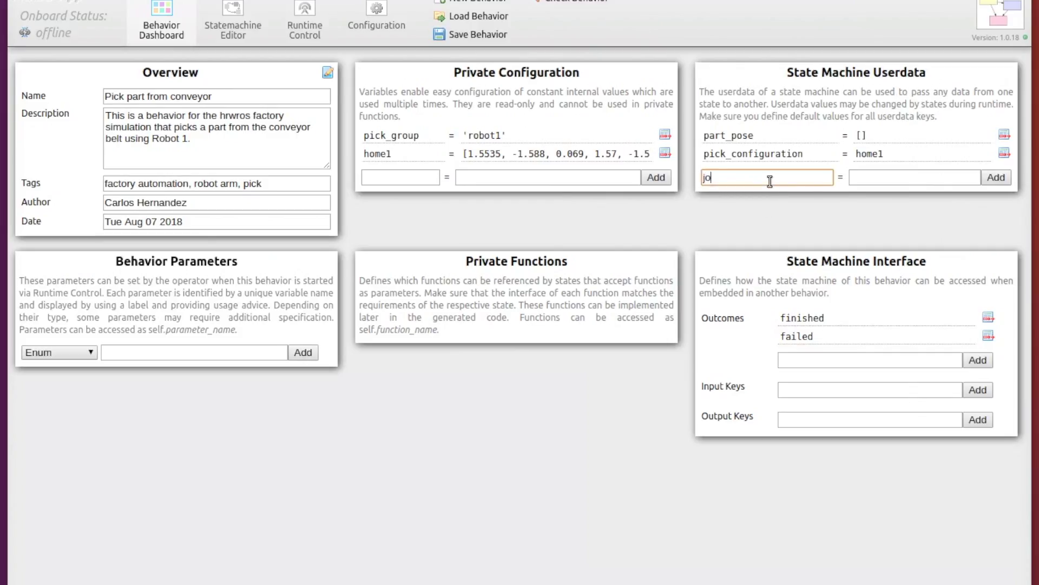
text(int_names)
click(875, 179)
text([])
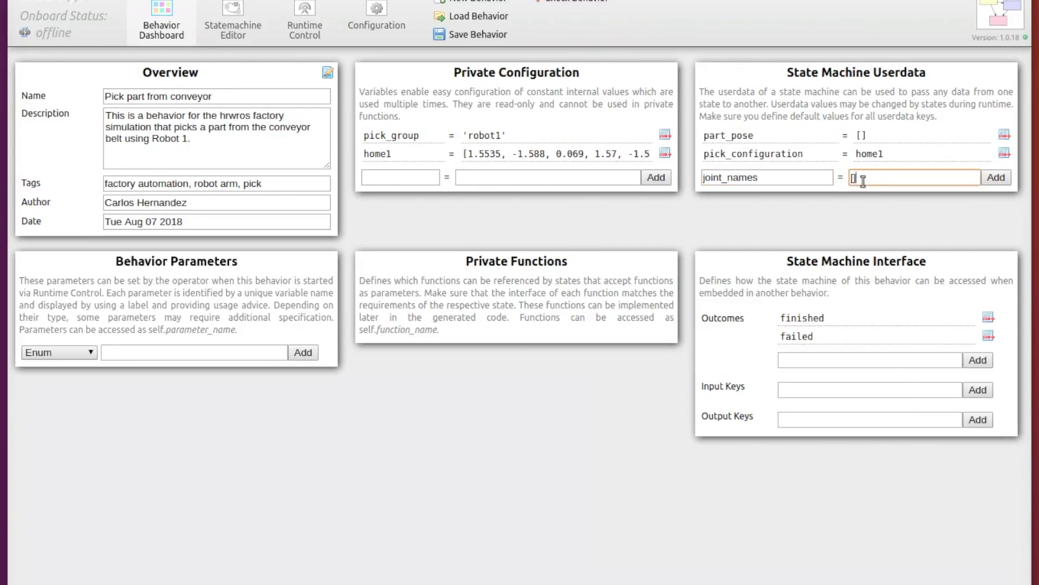
click(1006, 183)
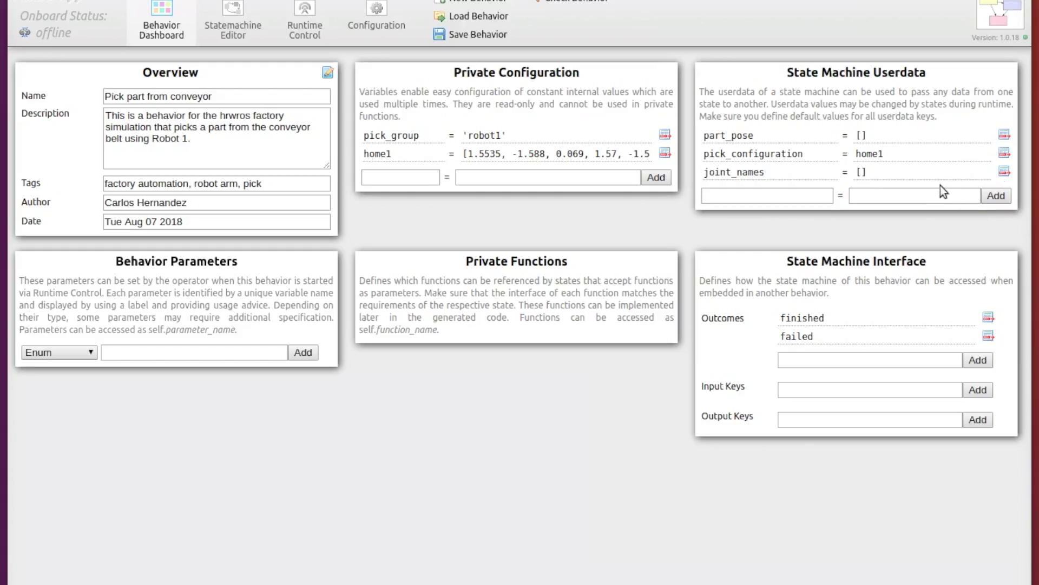
click(253, 31)
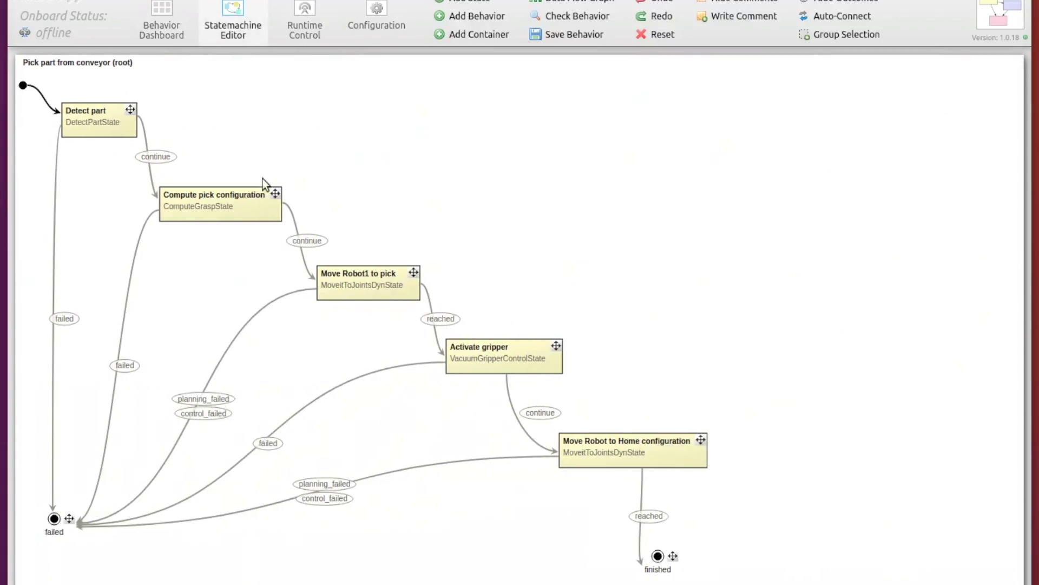
Set Compute pick configuration's joint_names output key to joint_names and close its properties
click(260, 206)
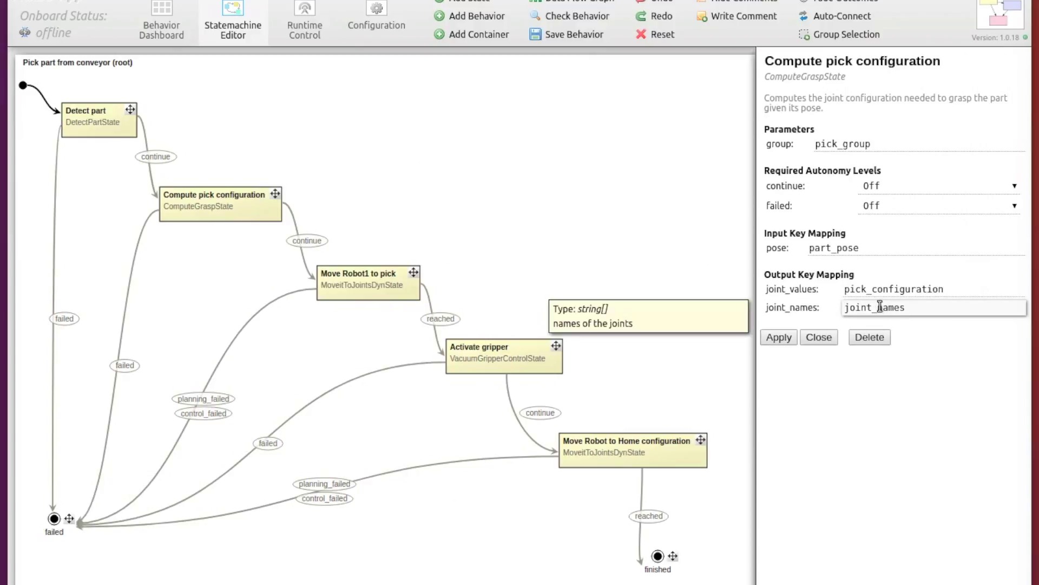
double_click(881, 307)
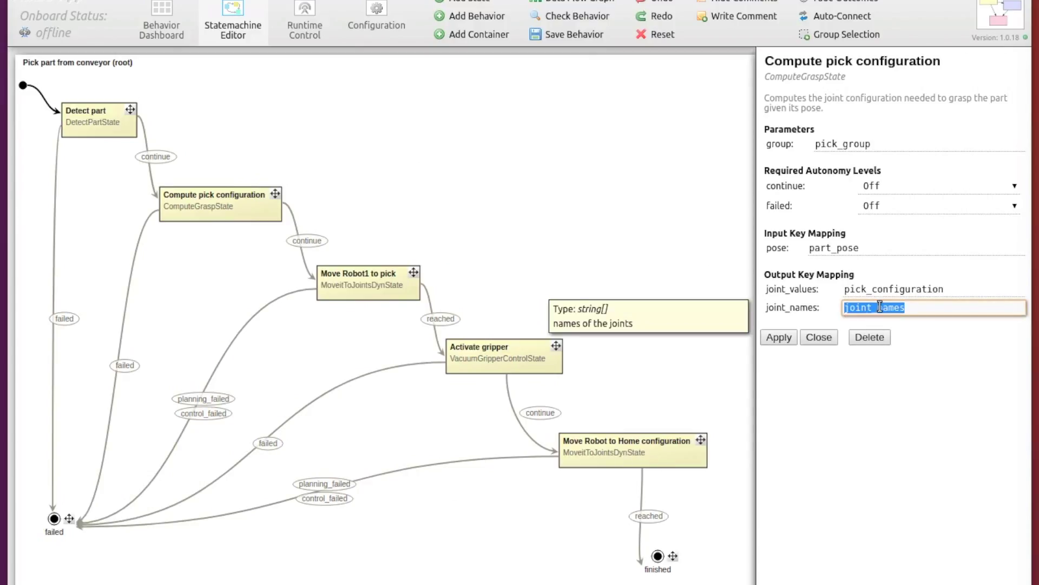
key(BackSpace)
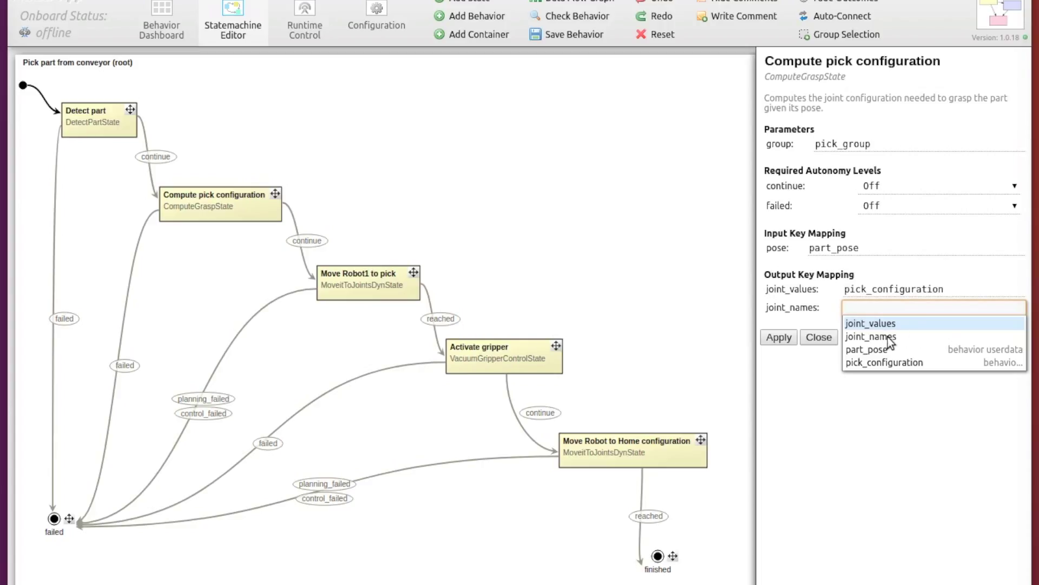
click(879, 337)
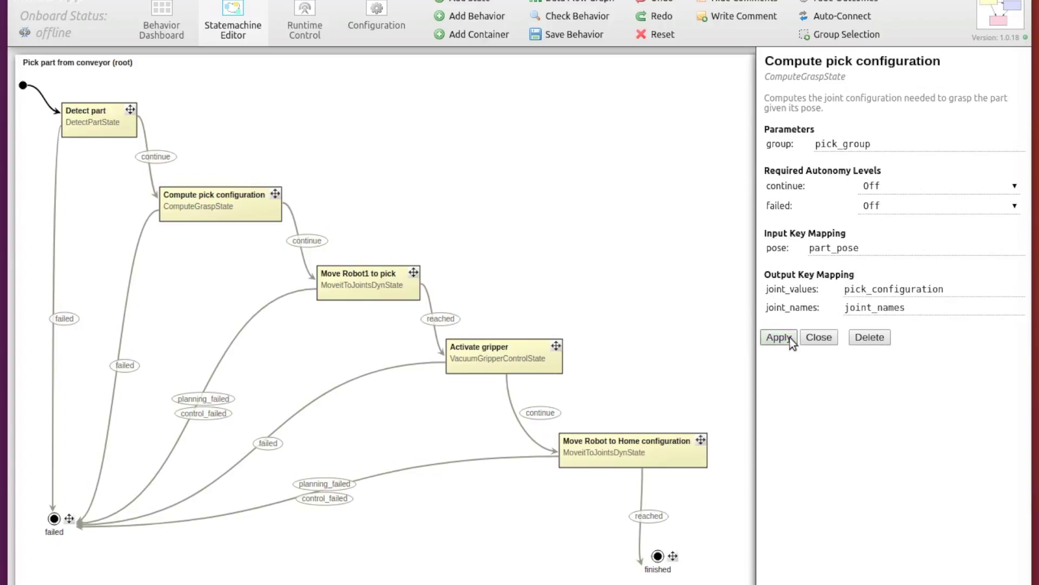
click(823, 336)
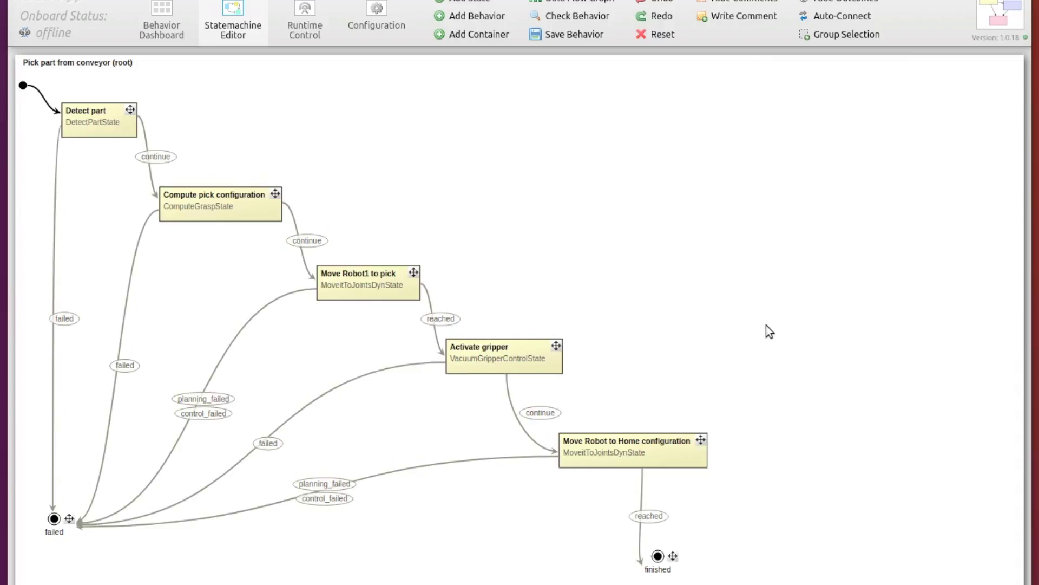
Give Move Robot1 to pick move group pick_group and action topic 'move_group'
click(403, 278)
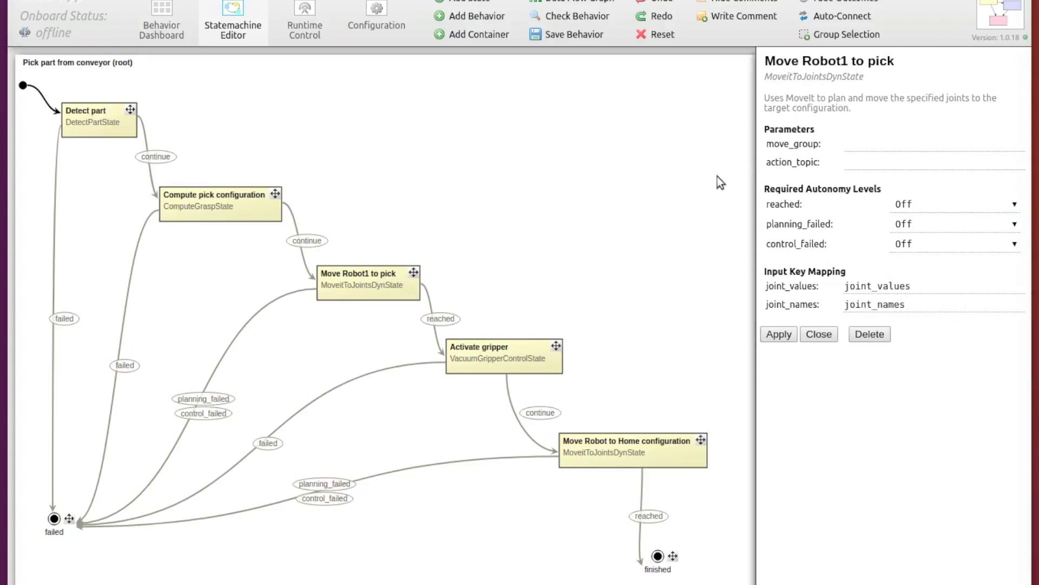
mouse_move(794, 144)
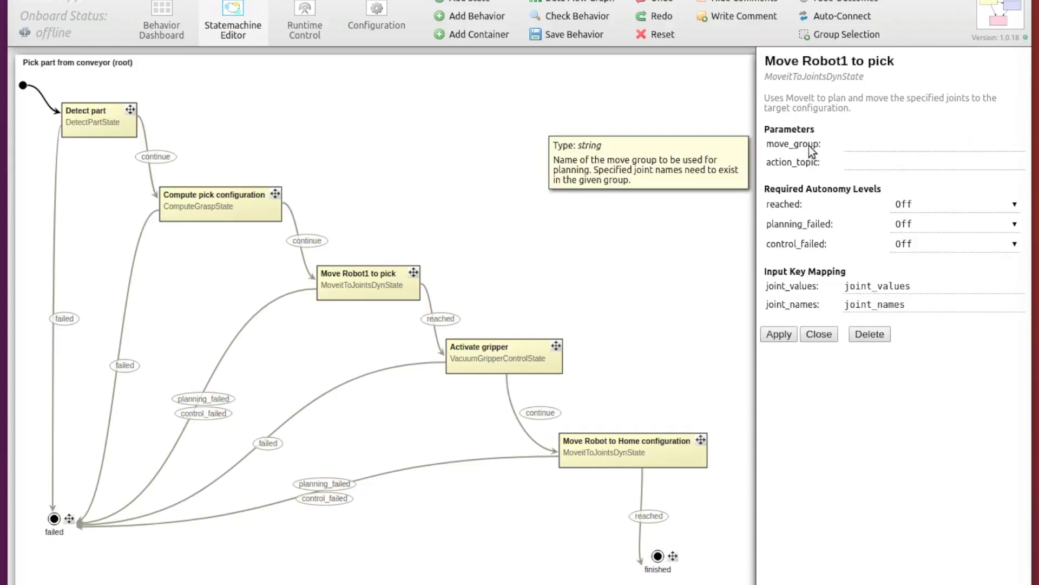
click(871, 144)
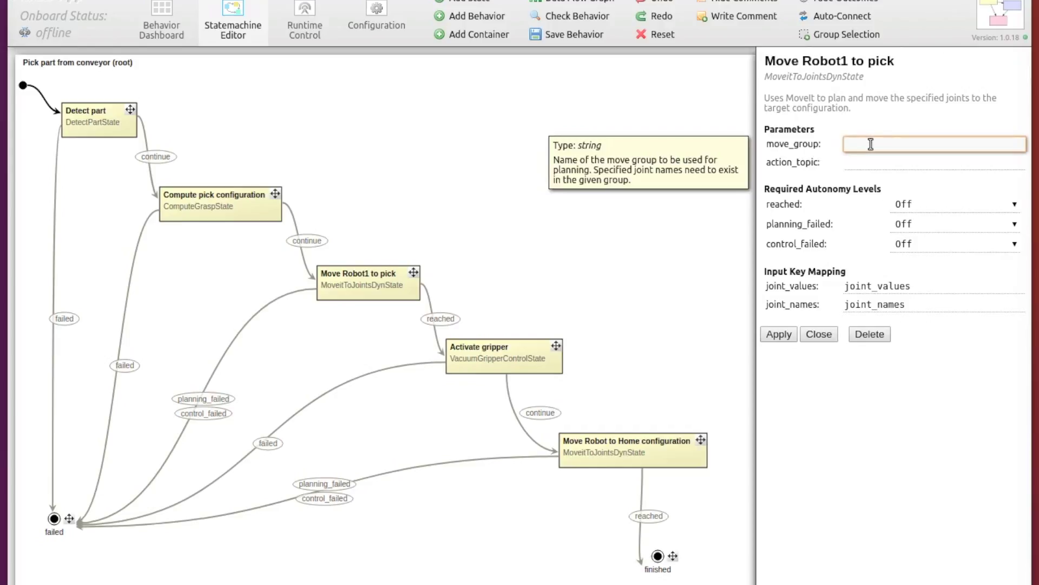
text(p)
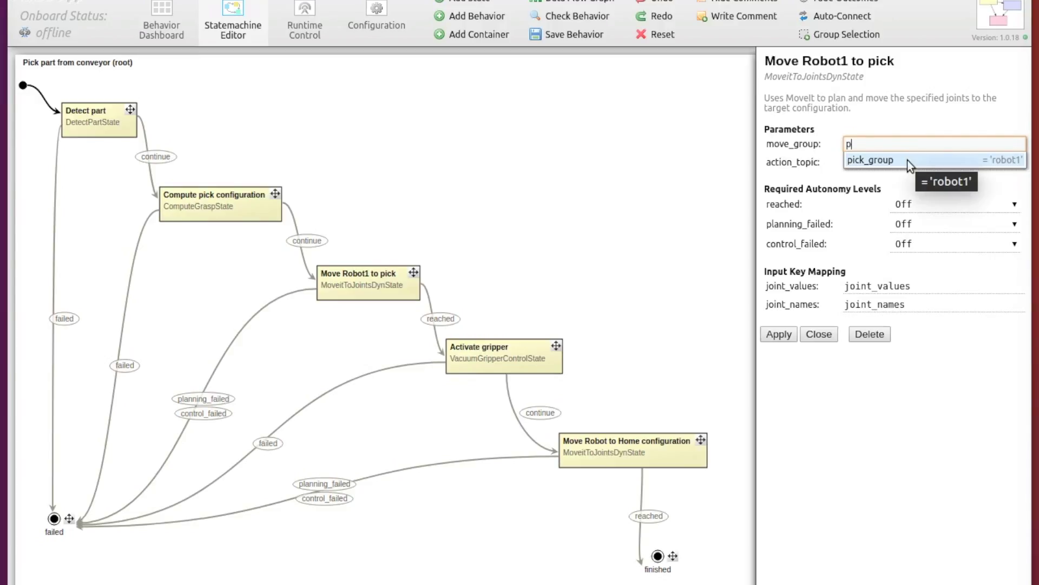
click(907, 160)
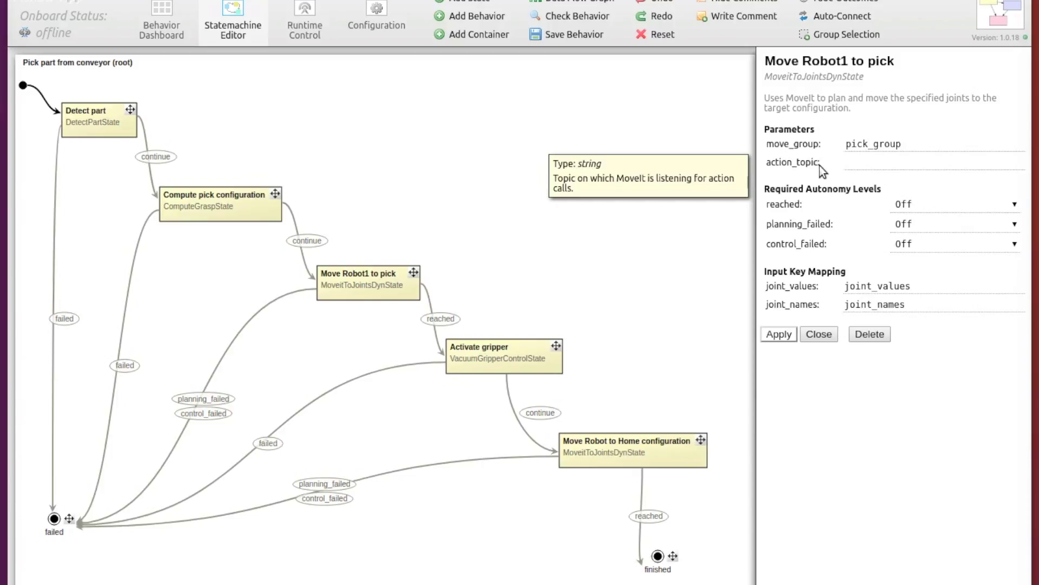
click(856, 164)
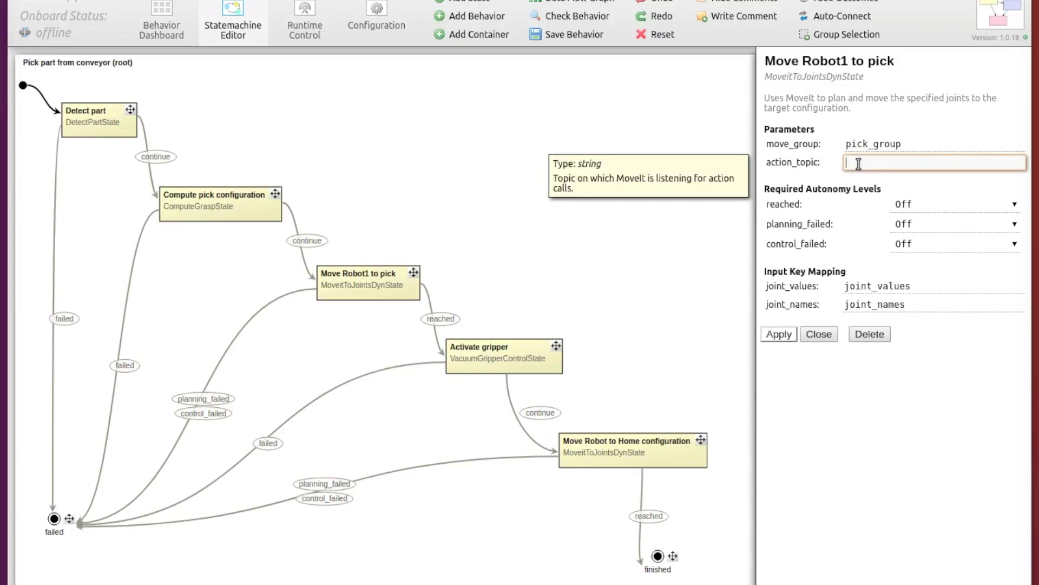
text('mo)
text(ve_group)
text(')
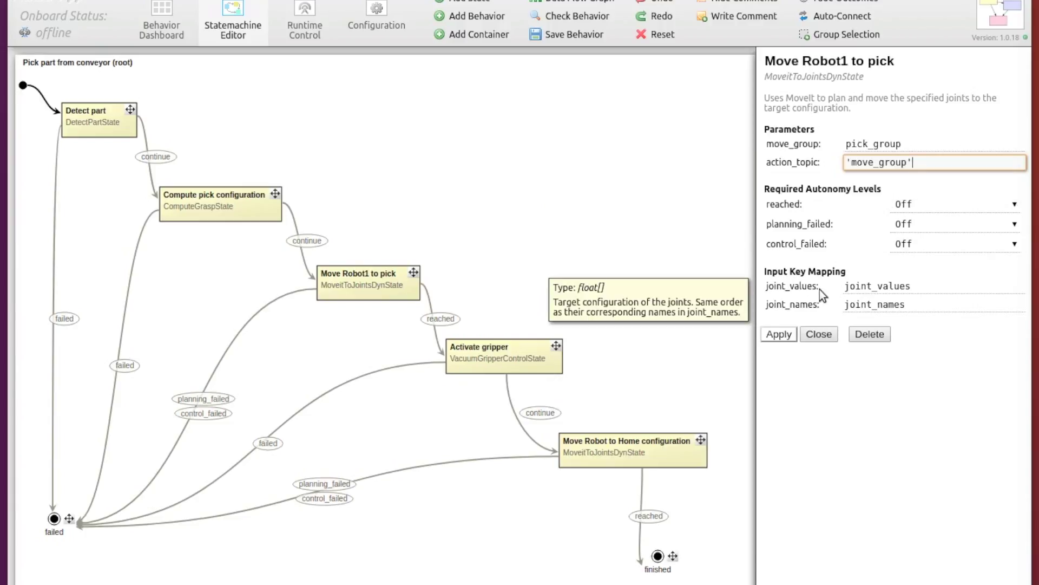
Map Move Robot1 to pick's joint_values to pick_configuration and joint_names to joint_names, and apply
click(865, 285)
double_click(870, 285)
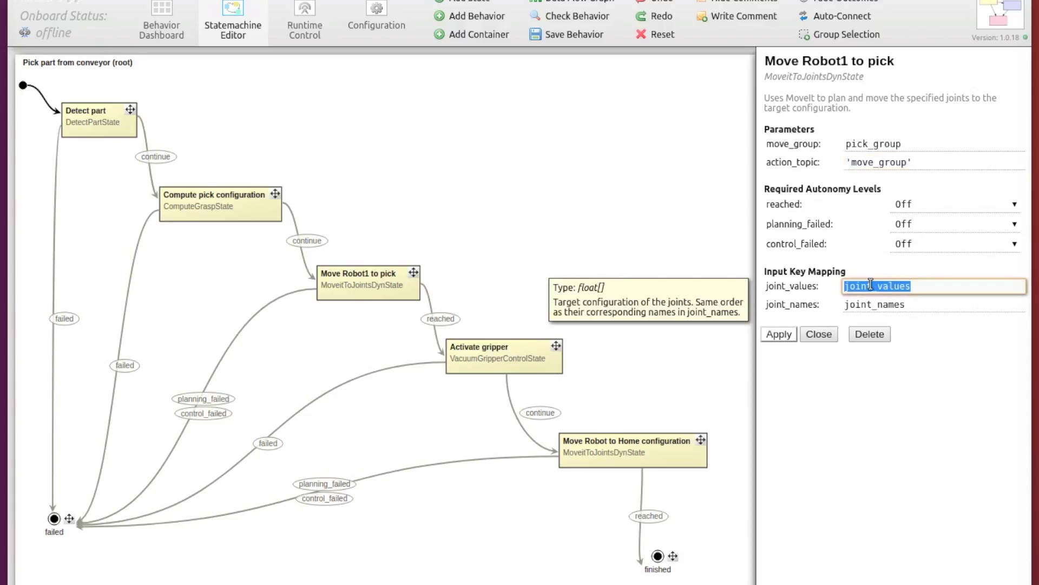
key(BackSpace)
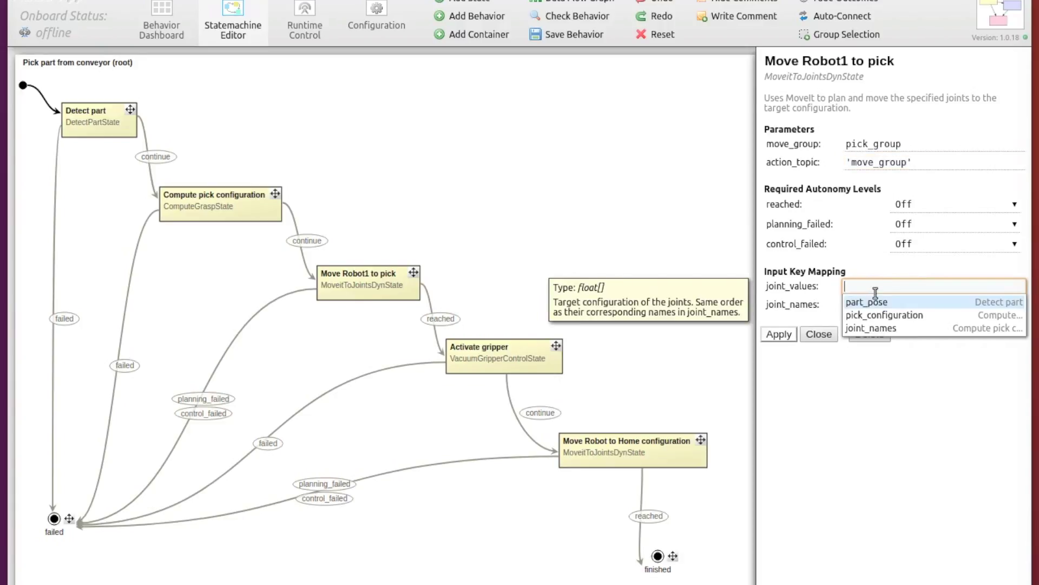
click(904, 314)
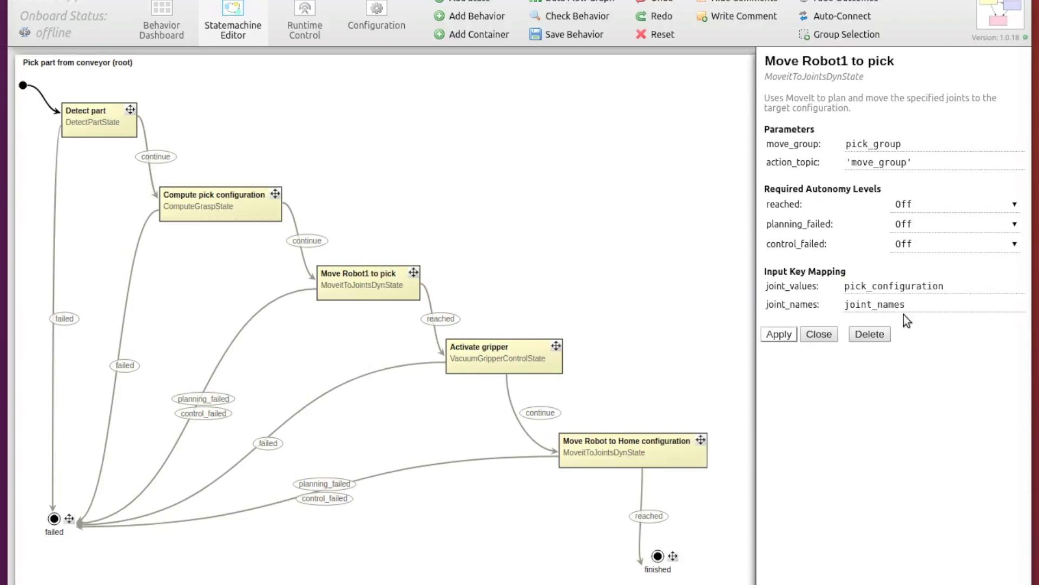
click(885, 305)
double_click(885, 306)
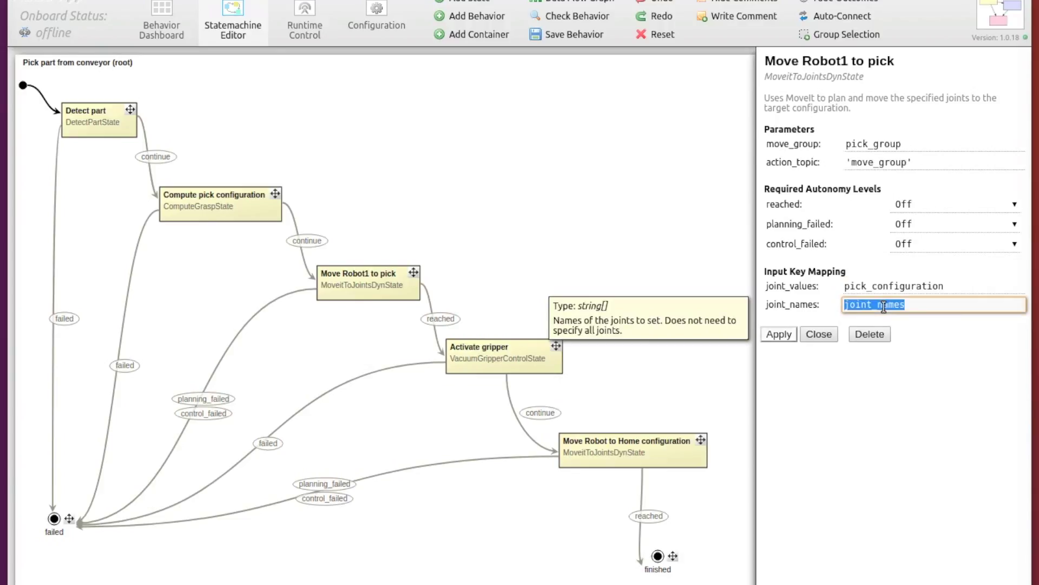
key(BackSpace)
text(j)
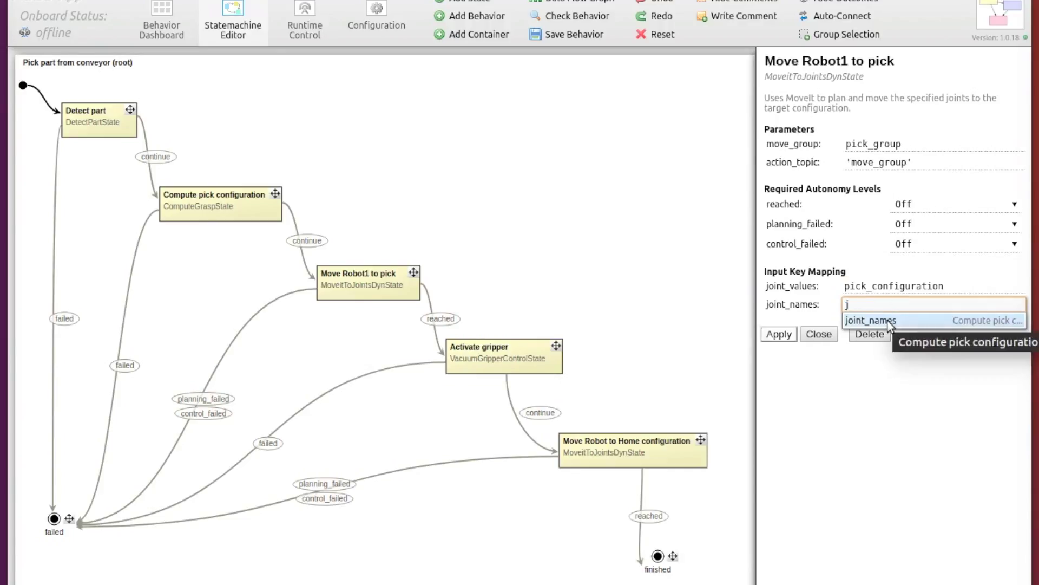
click(884, 320)
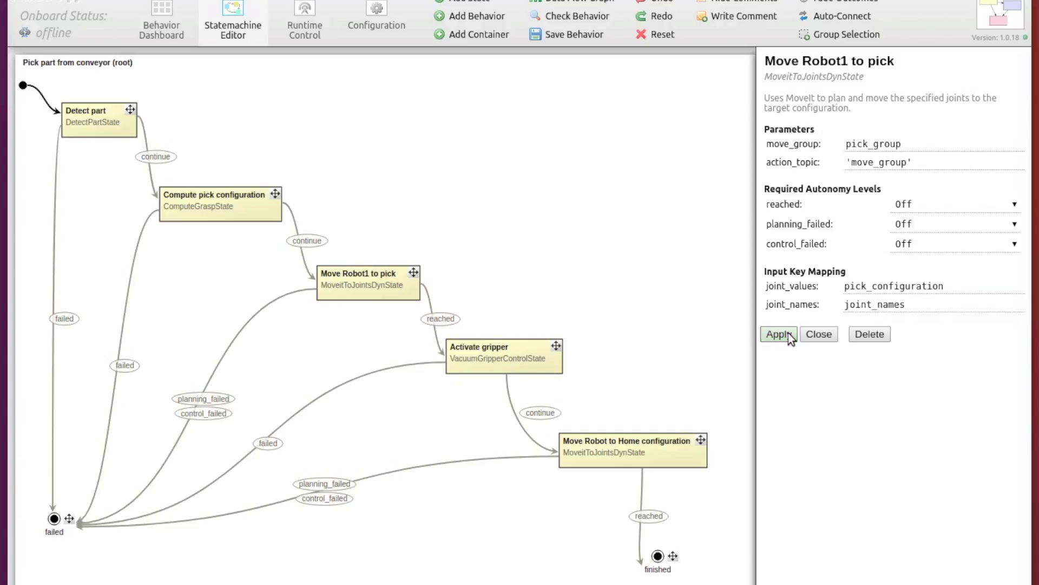
click(823, 334)
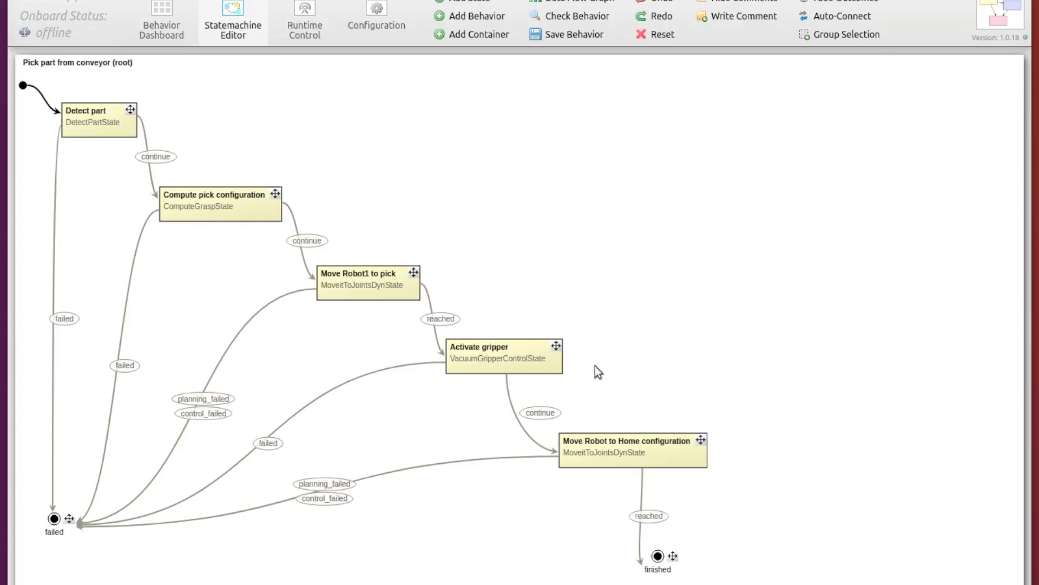
Open the Activate gripper state's properties panel
click(522, 350)
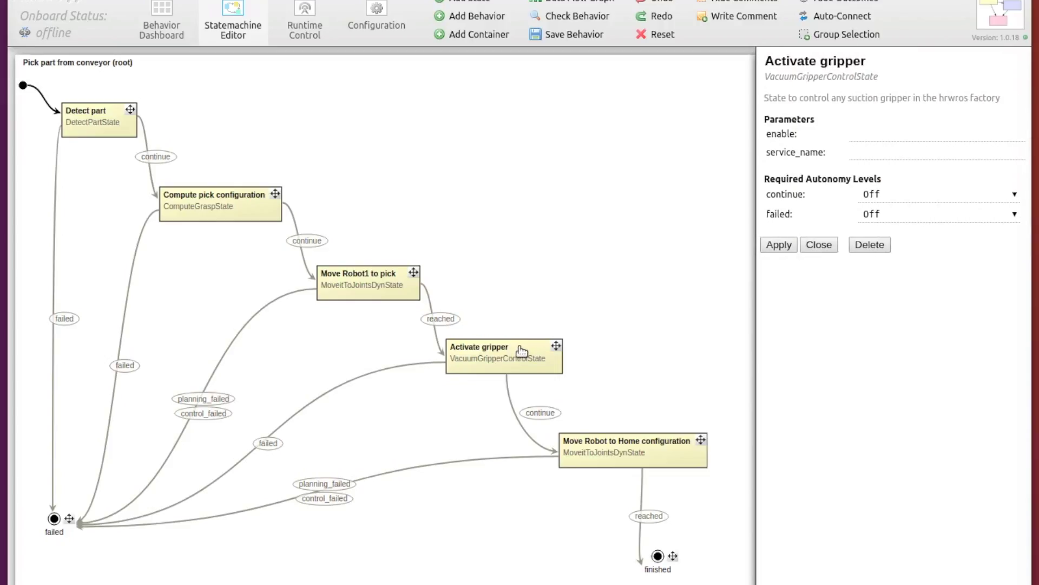
mouse_move(781, 134)
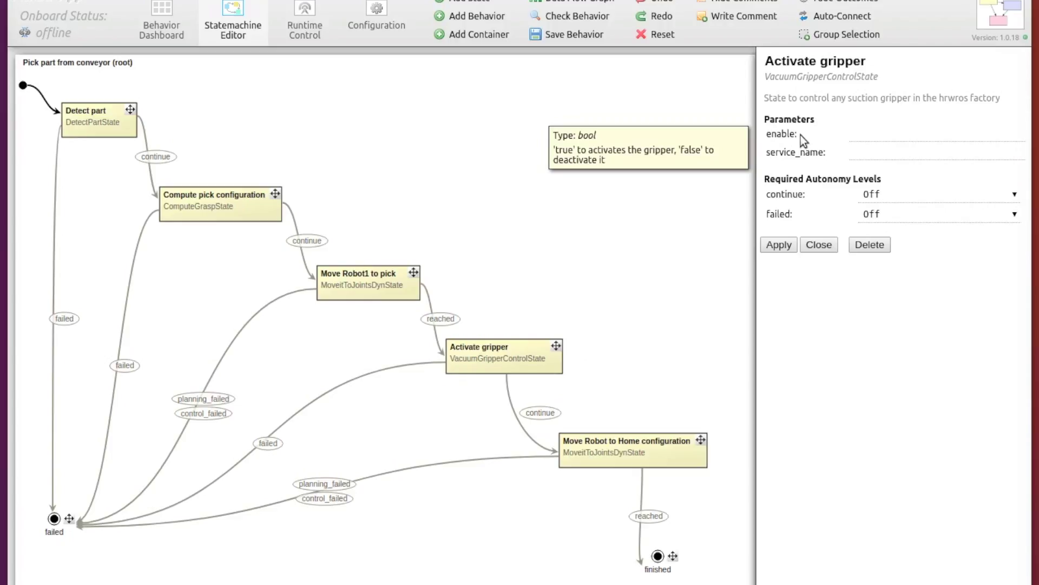
Set Activate gripper's enable to 'true' and service_name to '/gripper1/control', and apply
click(865, 137)
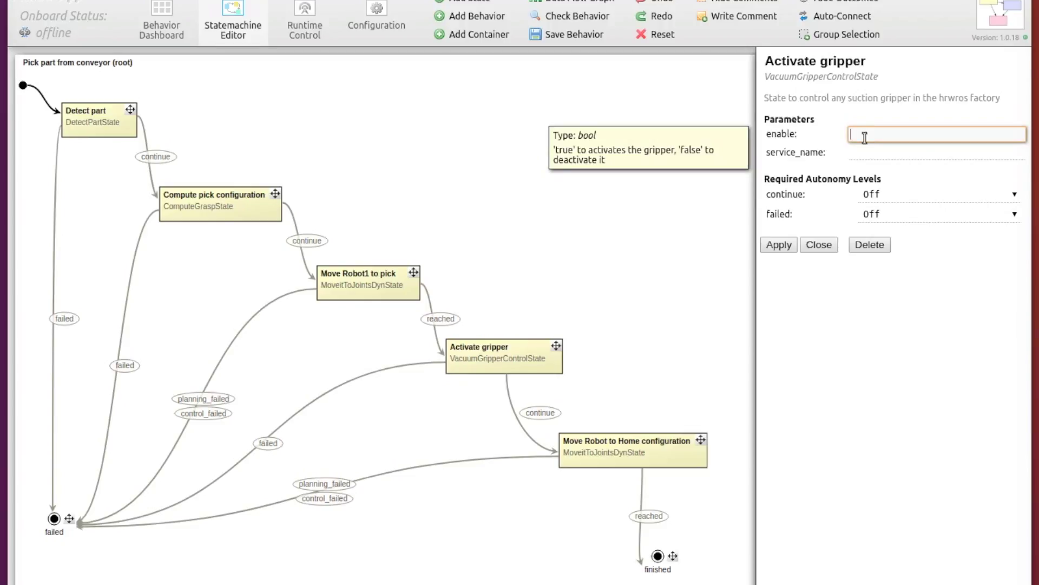
text('true)
text(')
mouse_move(796, 152)
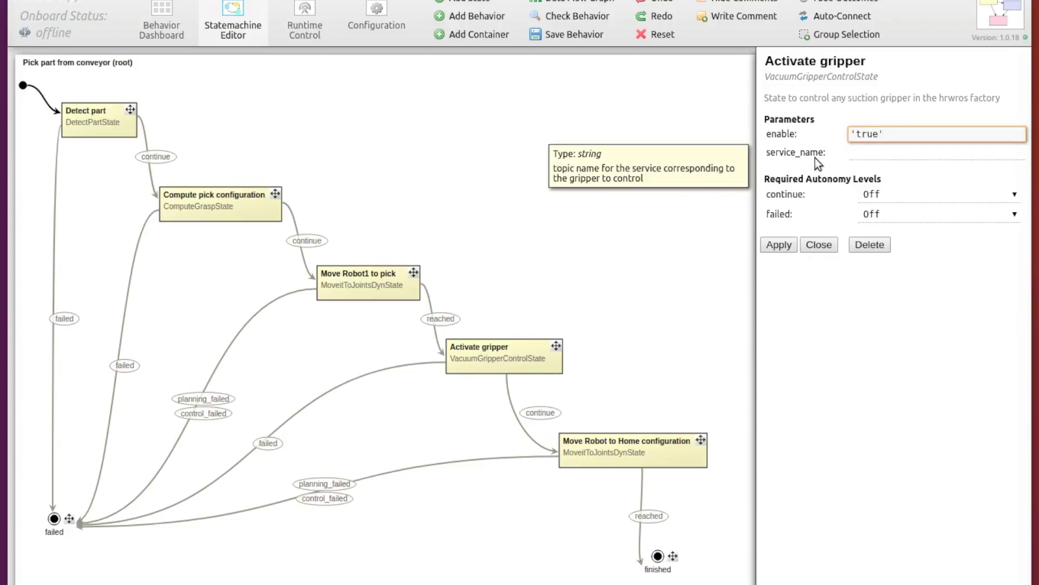
click(865, 157)
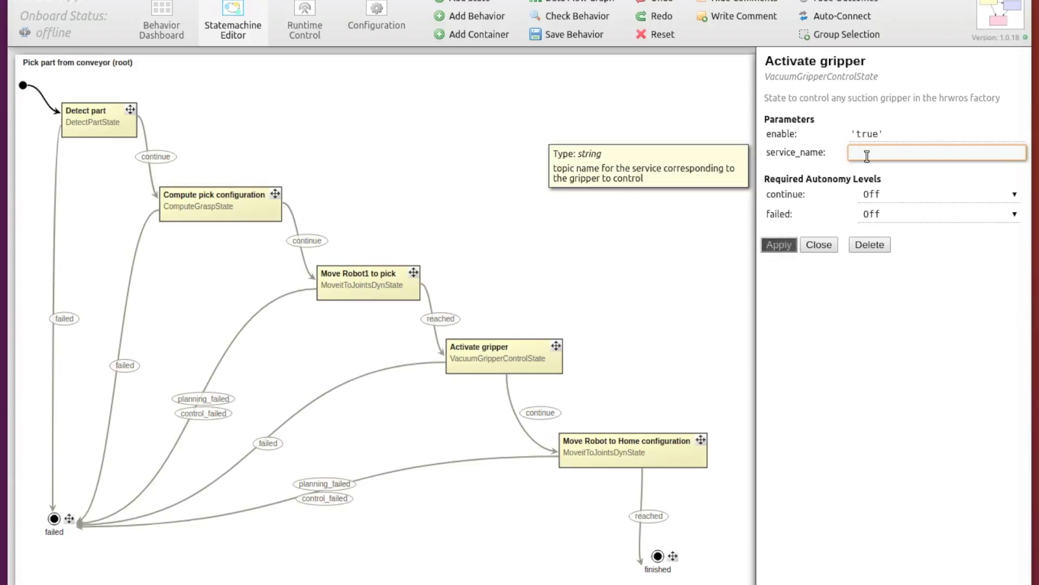
text(')
text(/gri)
text(pper1/co)
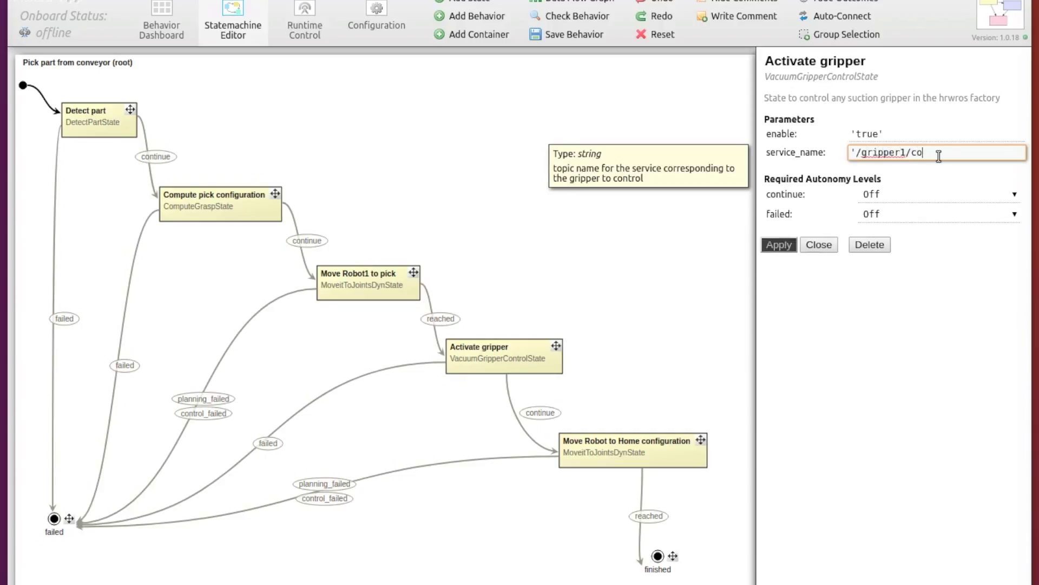
text(ntrol')
click(790, 249)
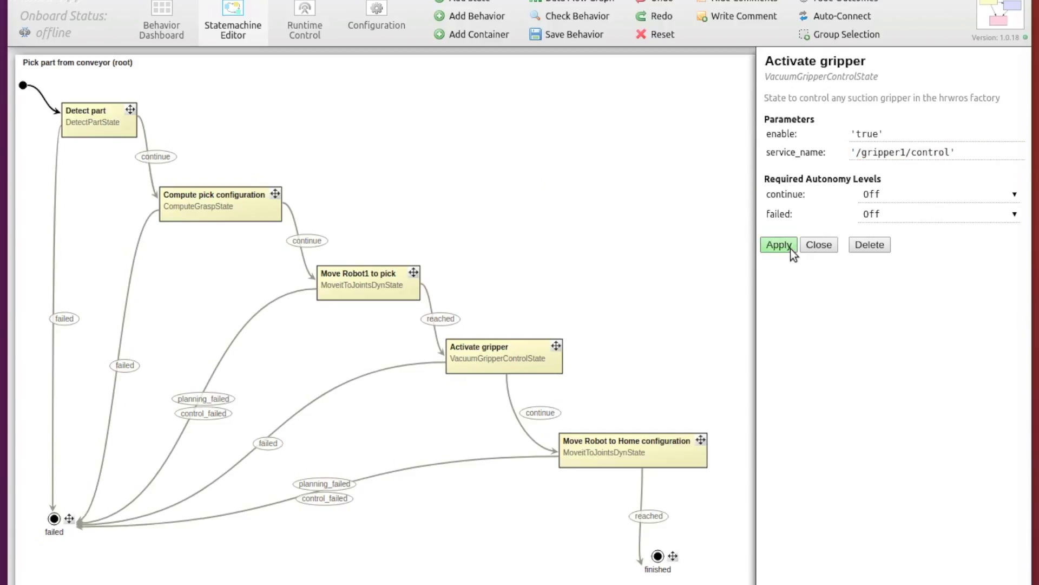
click(834, 244)
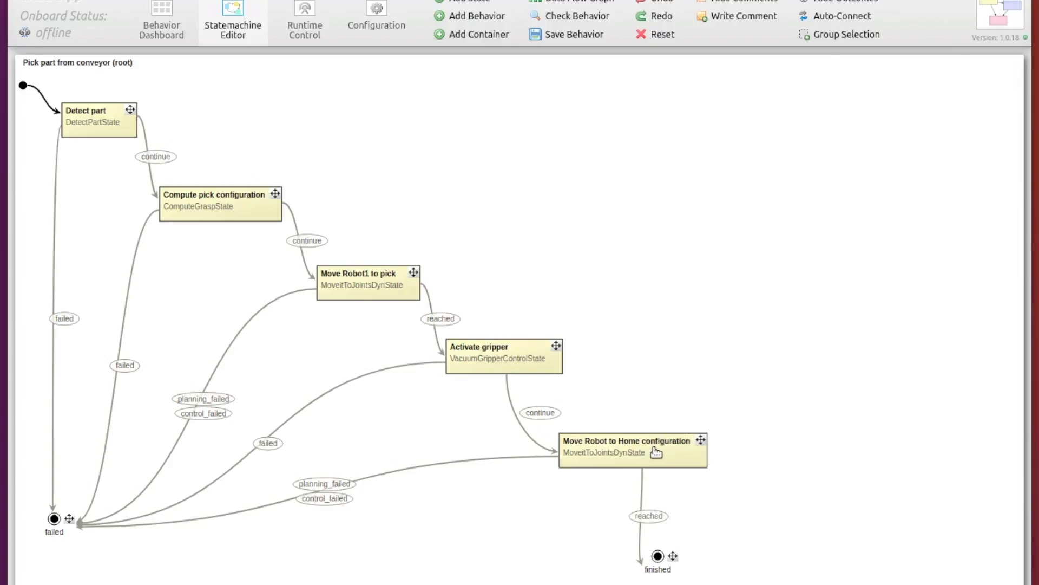
Give Move Robot to Home configuration move group pick_group and action topic '/move_group'
click(677, 450)
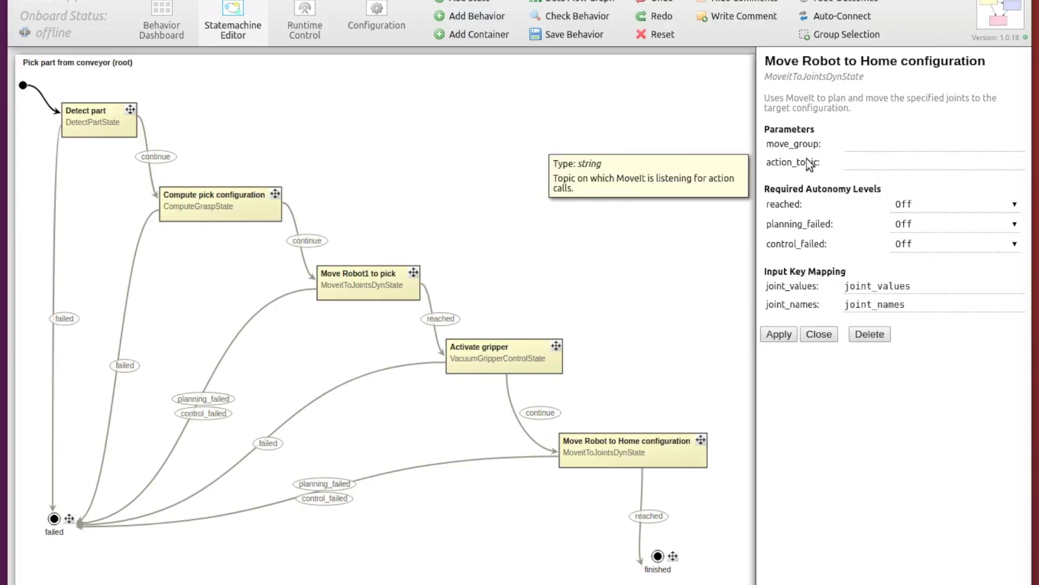
click(851, 145)
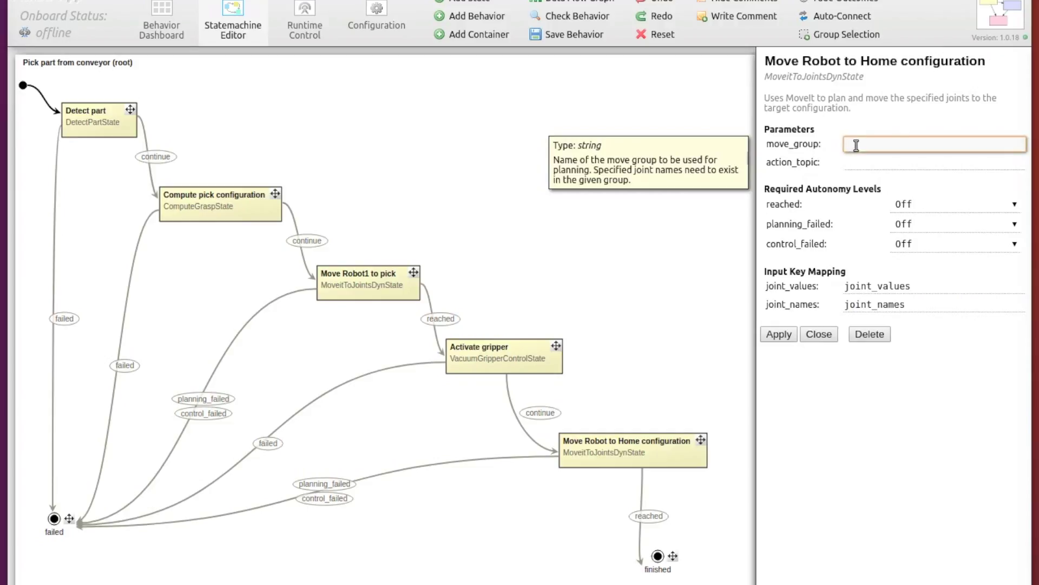
text(p)
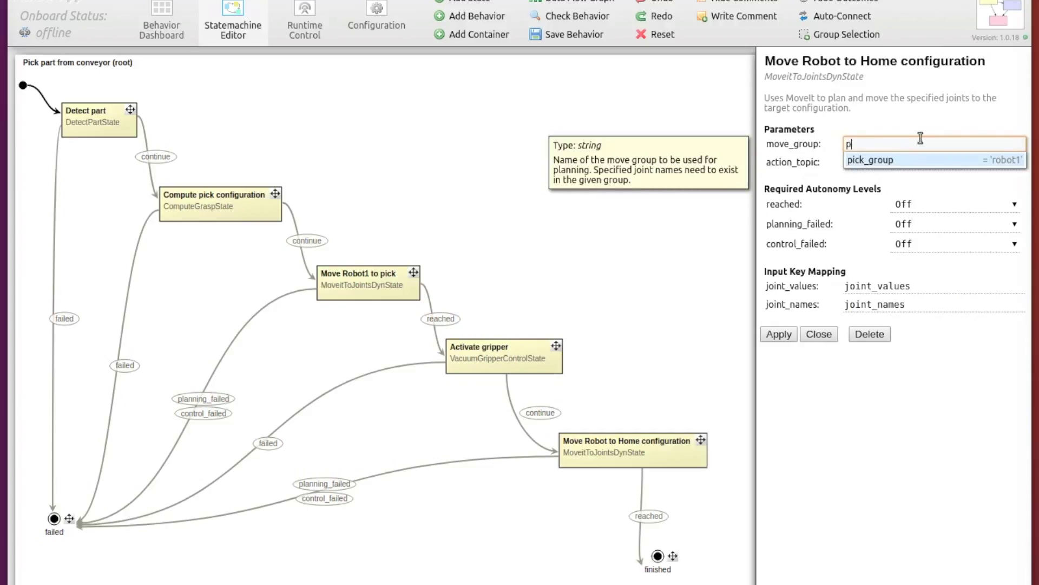
click(899, 160)
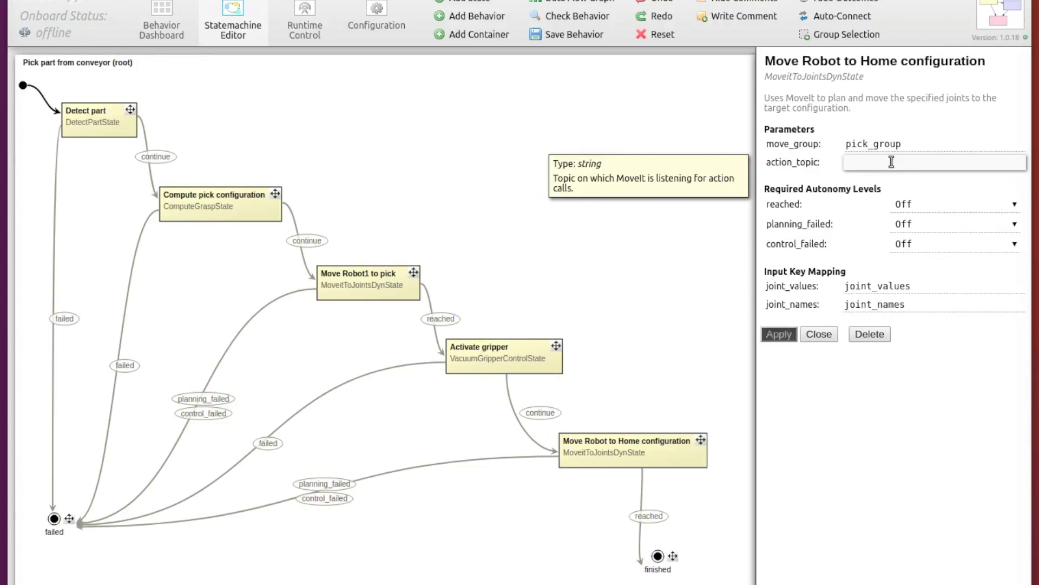
click(881, 163)
text(move_)
text(group)
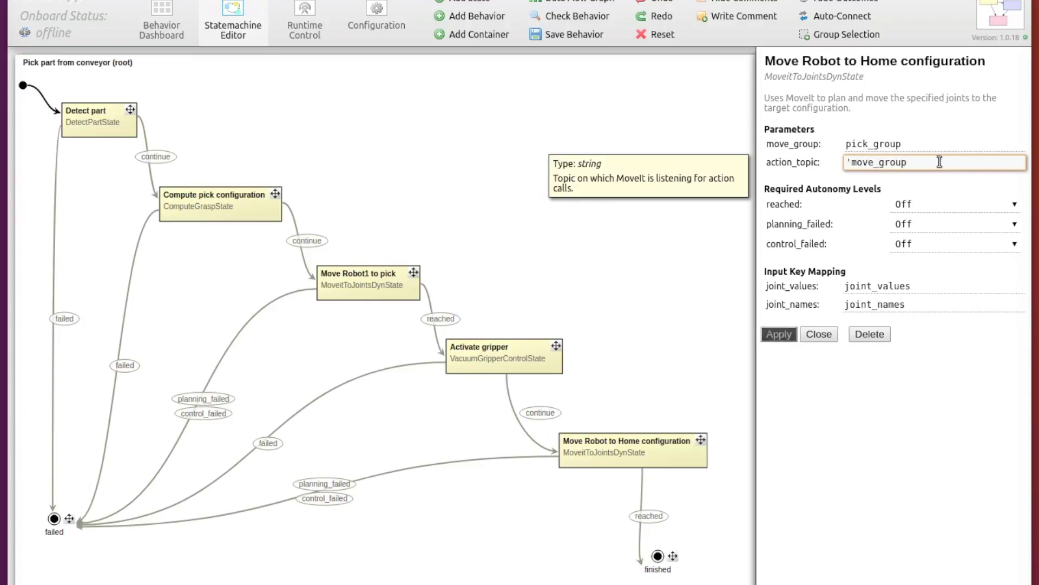
text(')
click(853, 163)
text(/)
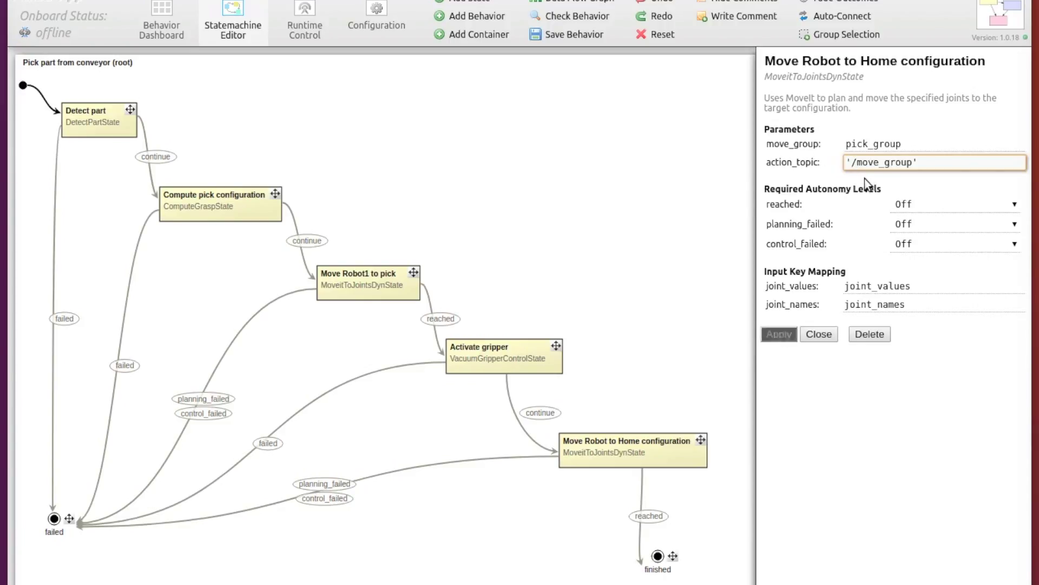
click(866, 179)
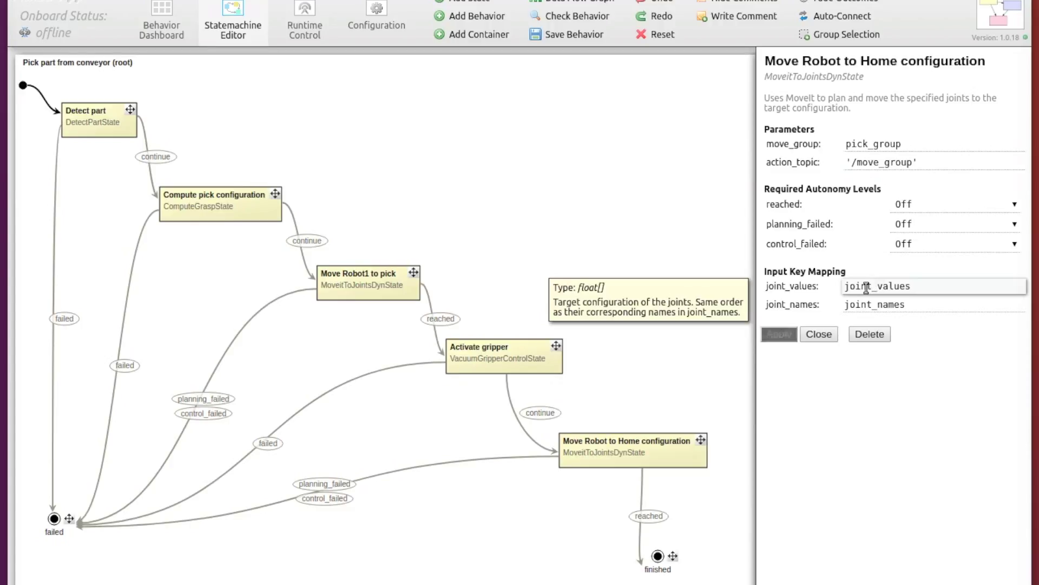
Empty the home state's joint_values input mapping and apply the change
double_click(867, 287)
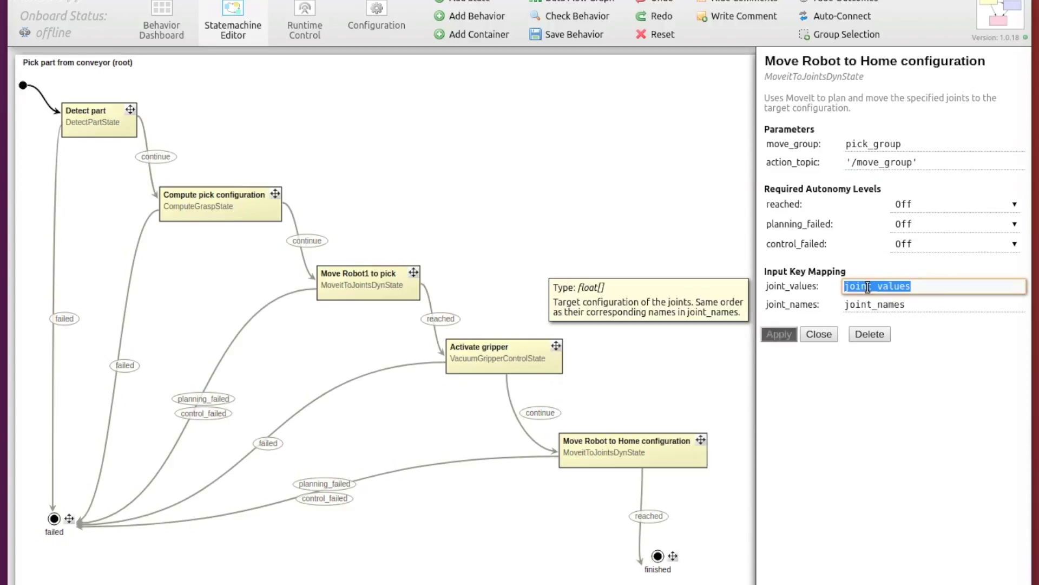
text(h)
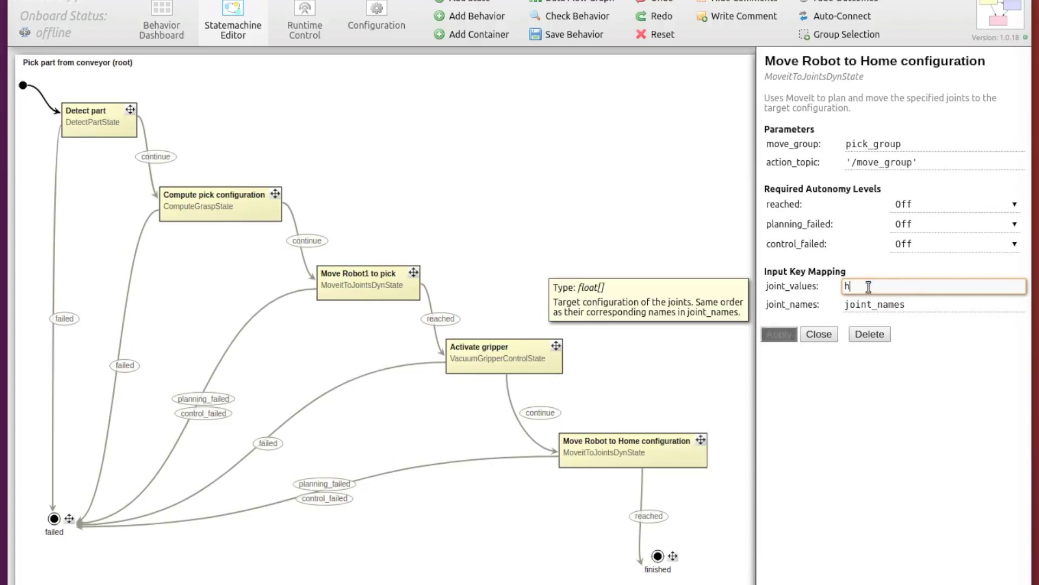
key(BackSpace)
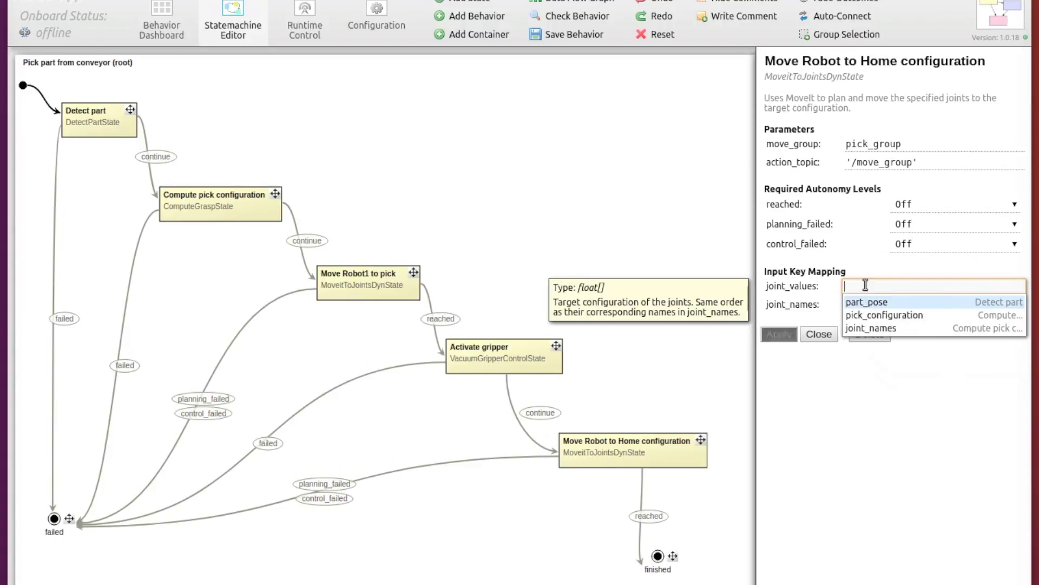
text(h)
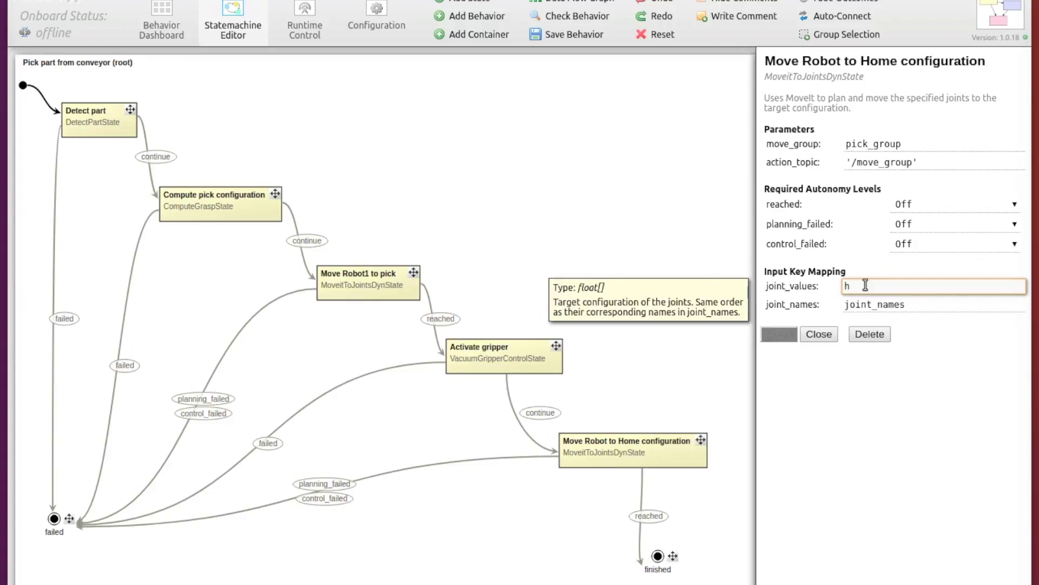
key(BackSpace)
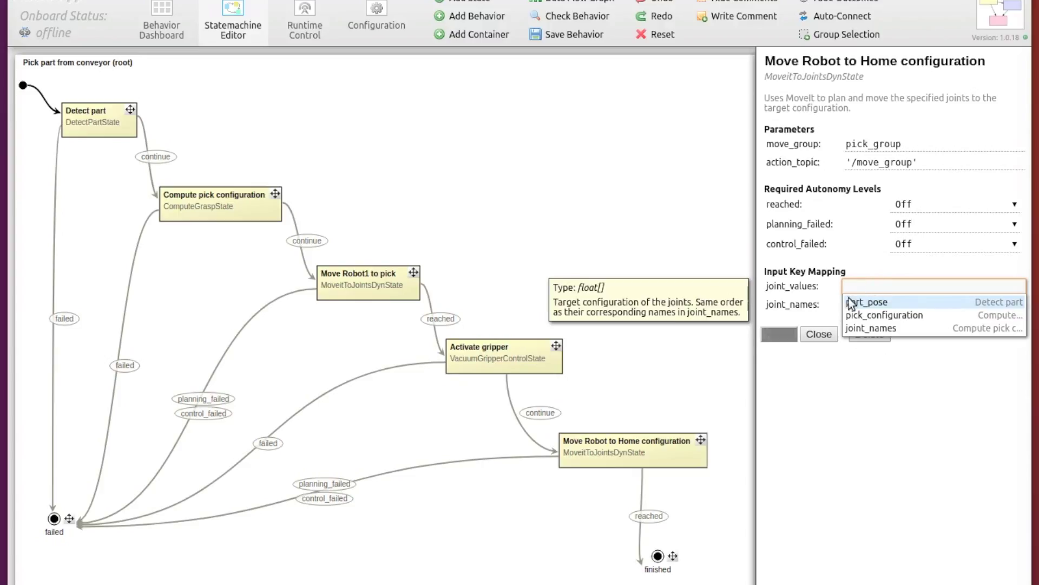
click(787, 338)
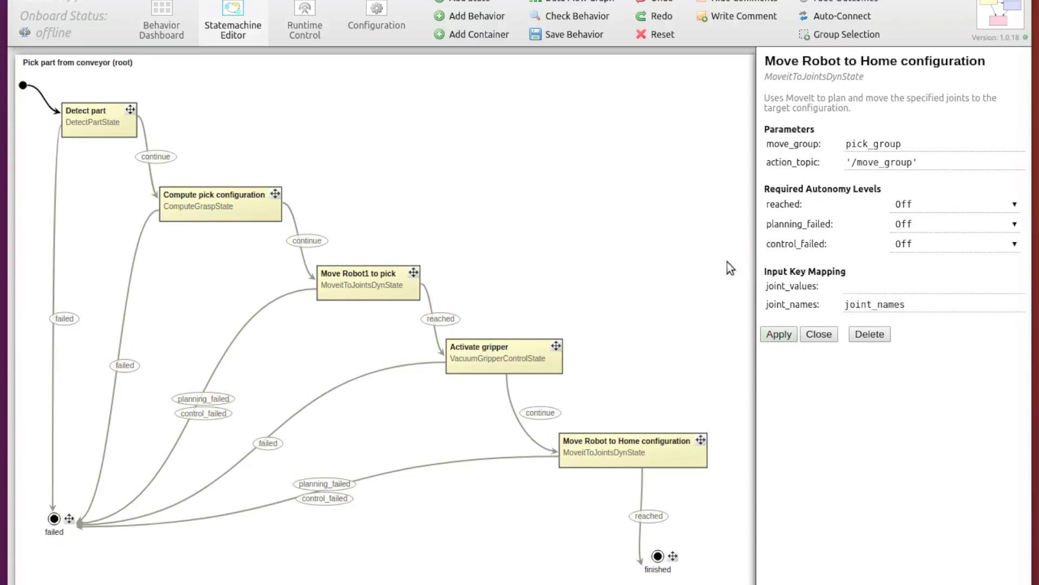
Add a 'home1' state machine userdata key with default value 'home1' on the Behavior Dashboard
click(172, 29)
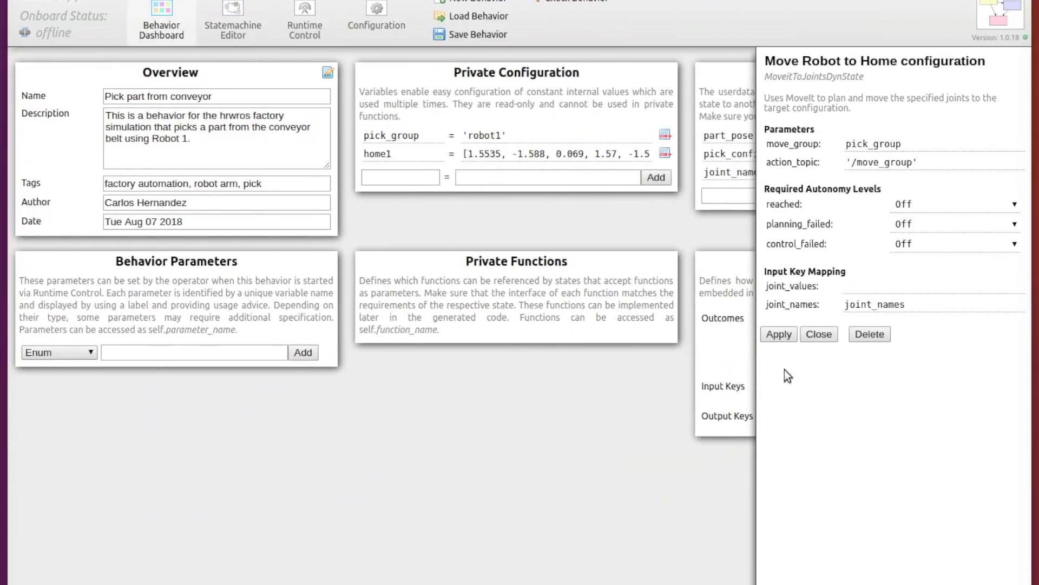
click(821, 334)
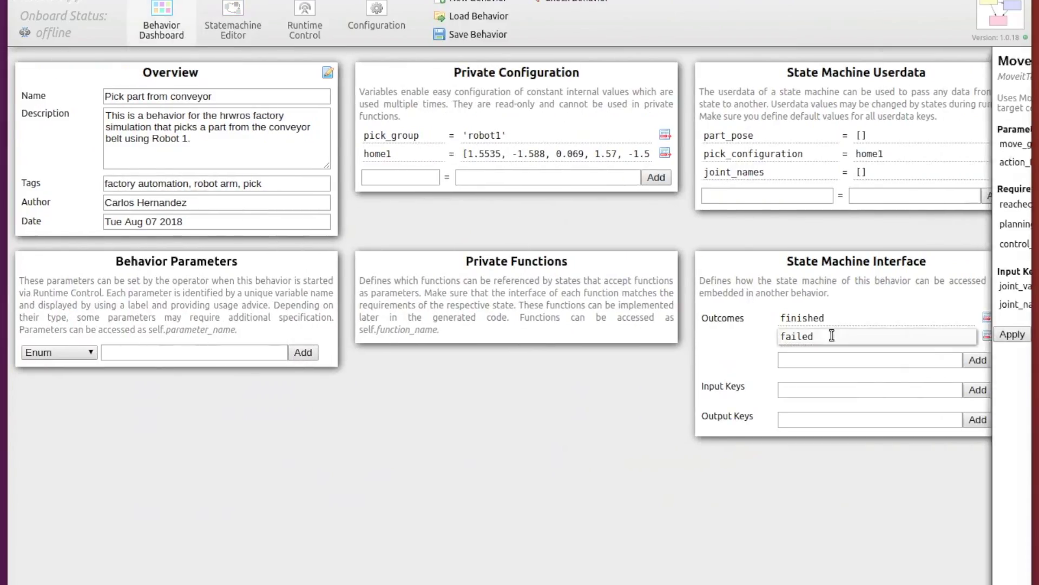
click(763, 195)
text(home1)
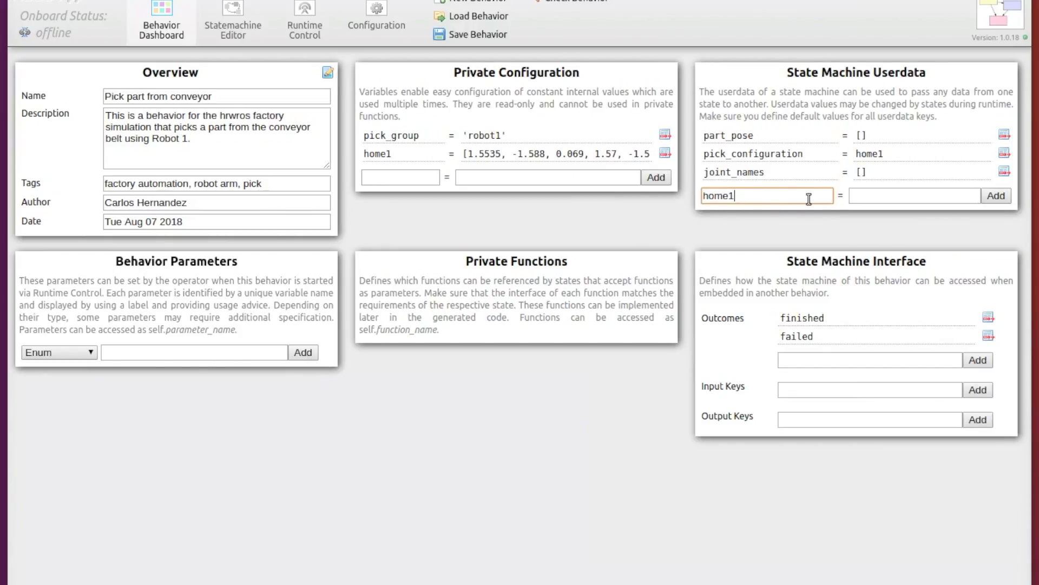
click(864, 195)
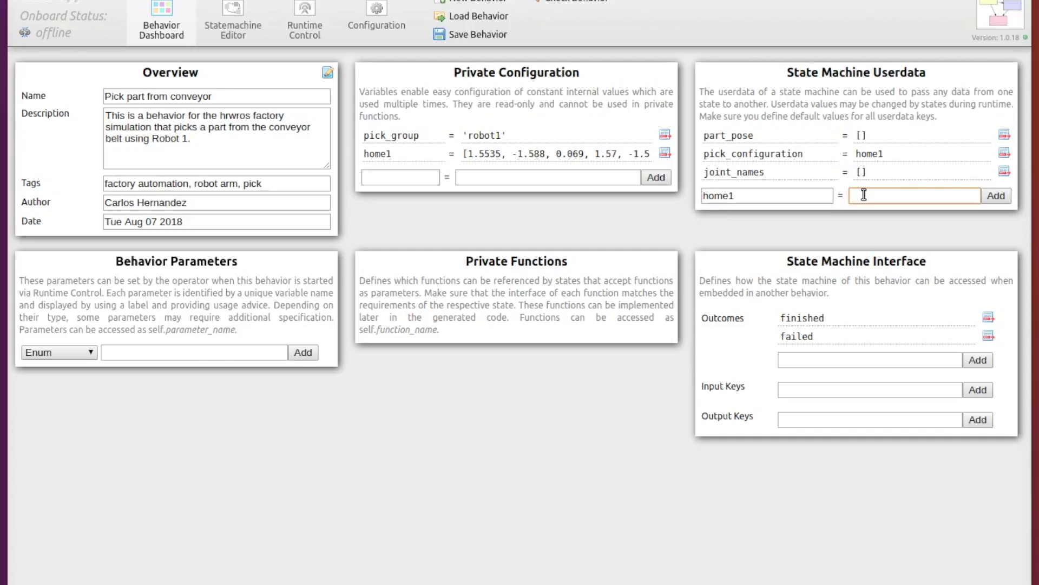
text(home1)
click(997, 196)
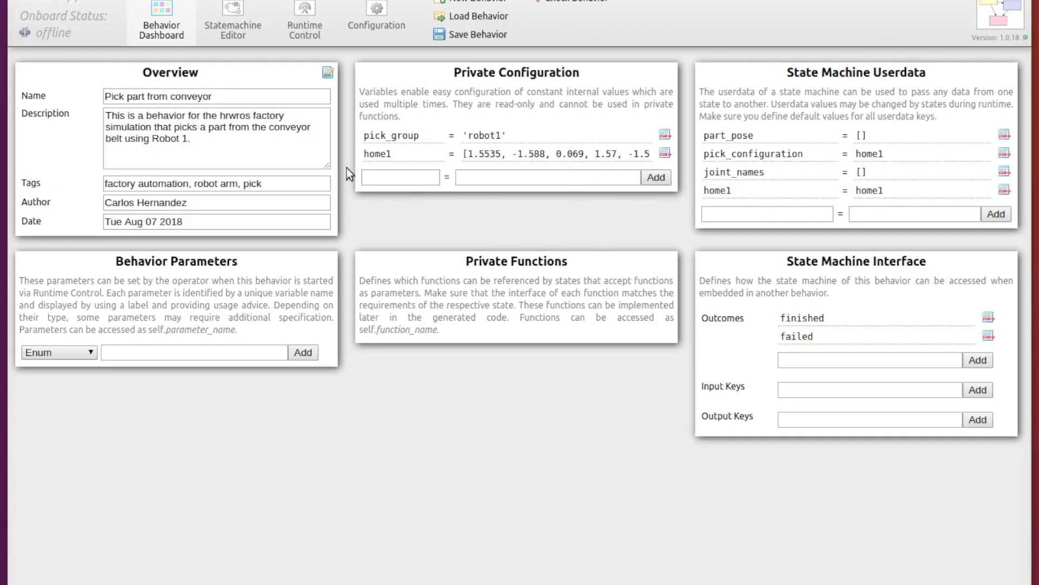
click(248, 34)
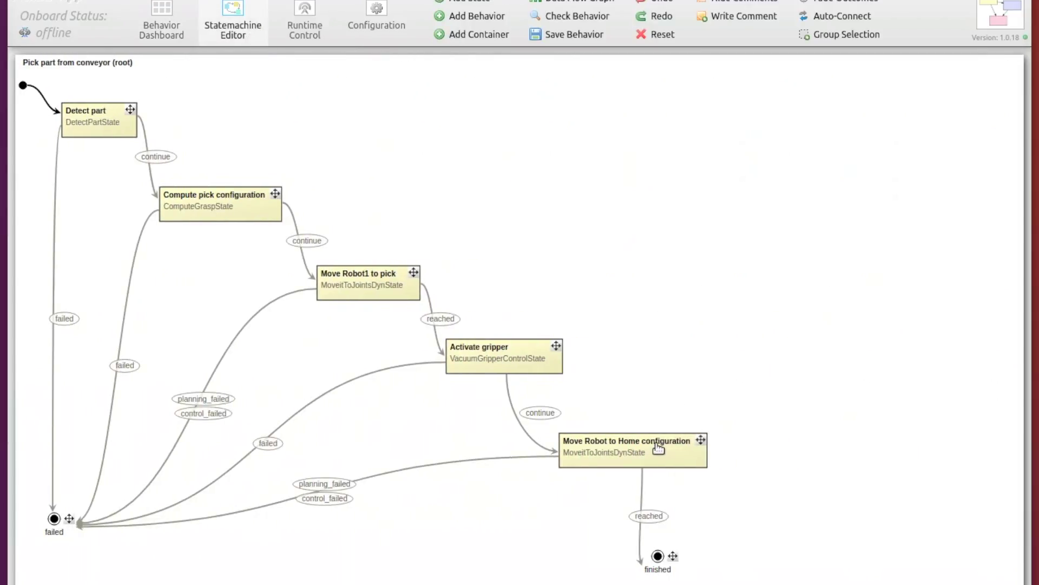
Map the Move Robot to Home configuration state's joint_values input to home1
click(656, 443)
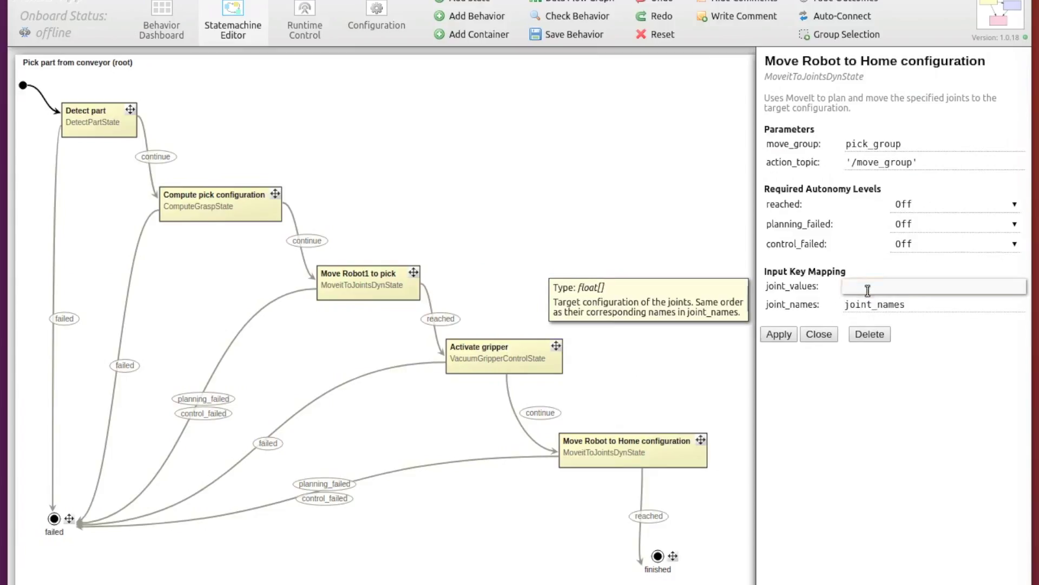
click(877, 288)
text(h)
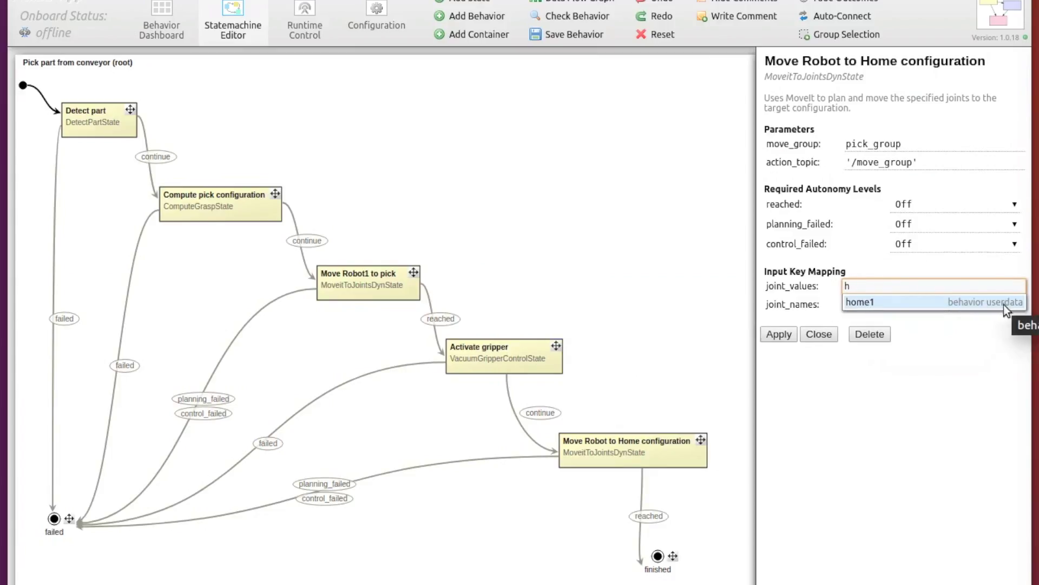
click(880, 304)
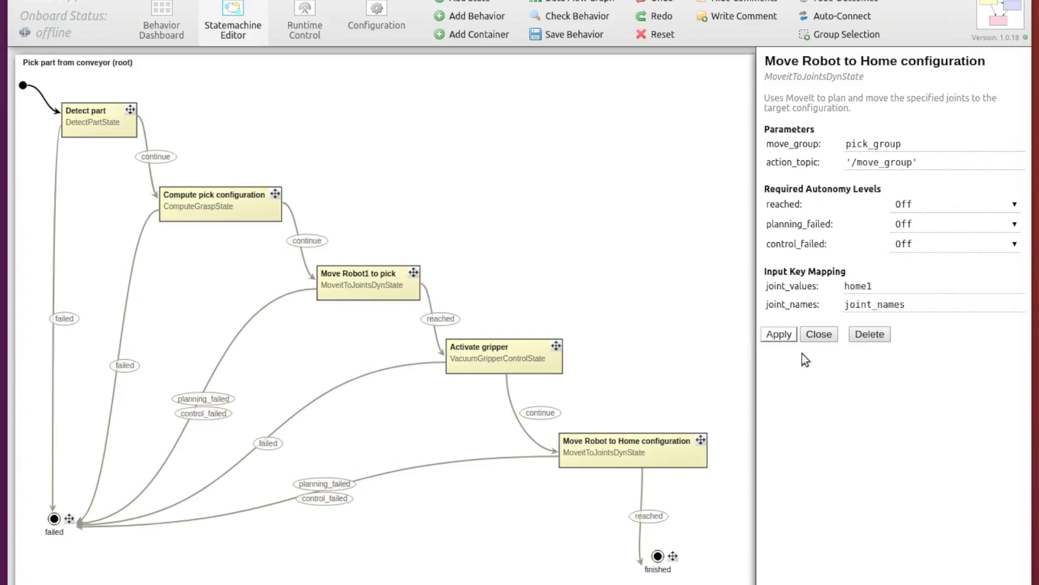
click(793, 337)
Map the home state's joint_names input to the joint_names key and close its properties
click(879, 305)
double_click(880, 304)
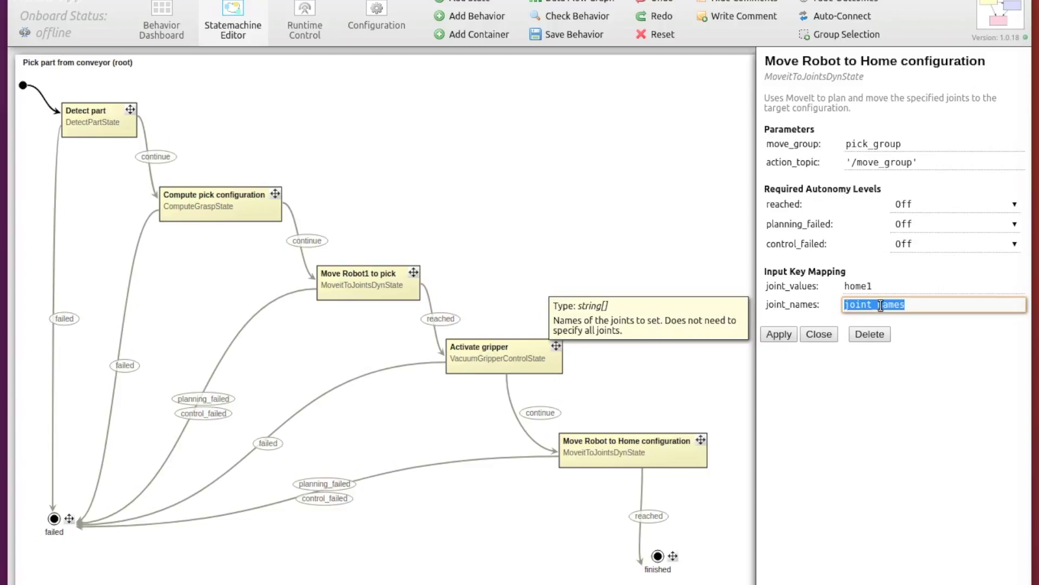
text(j)
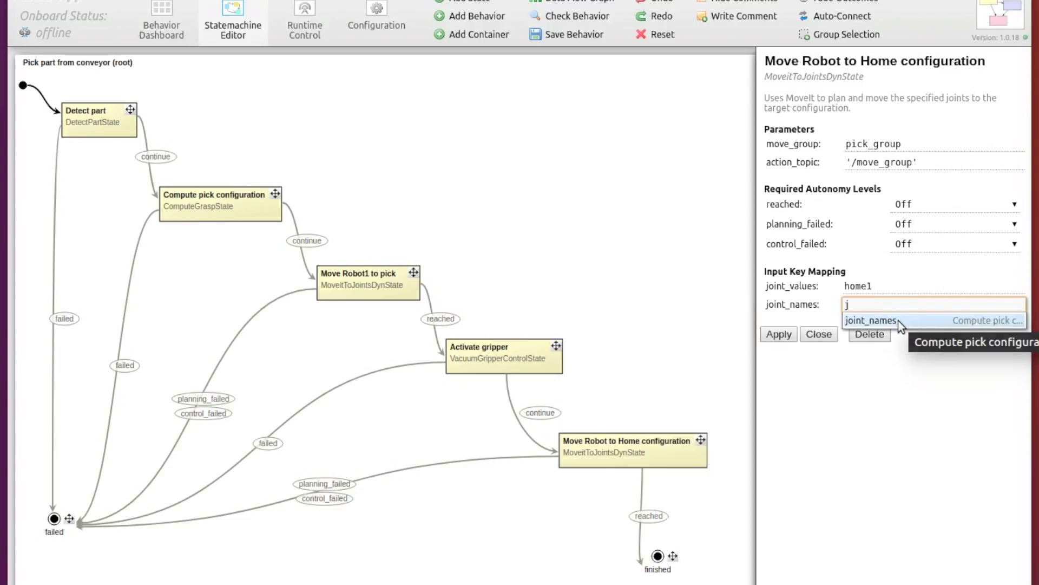
click(898, 321)
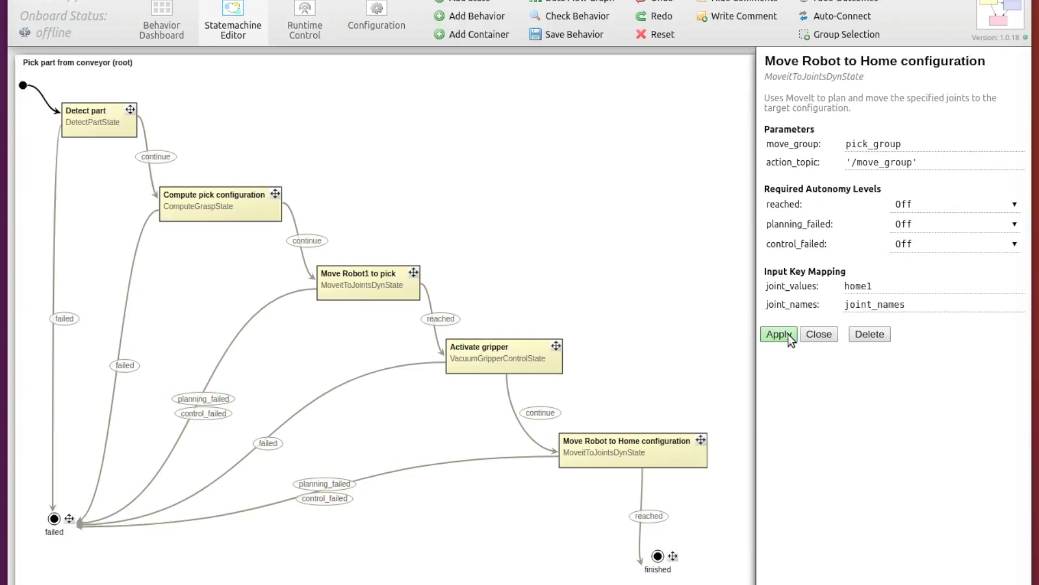
click(824, 335)
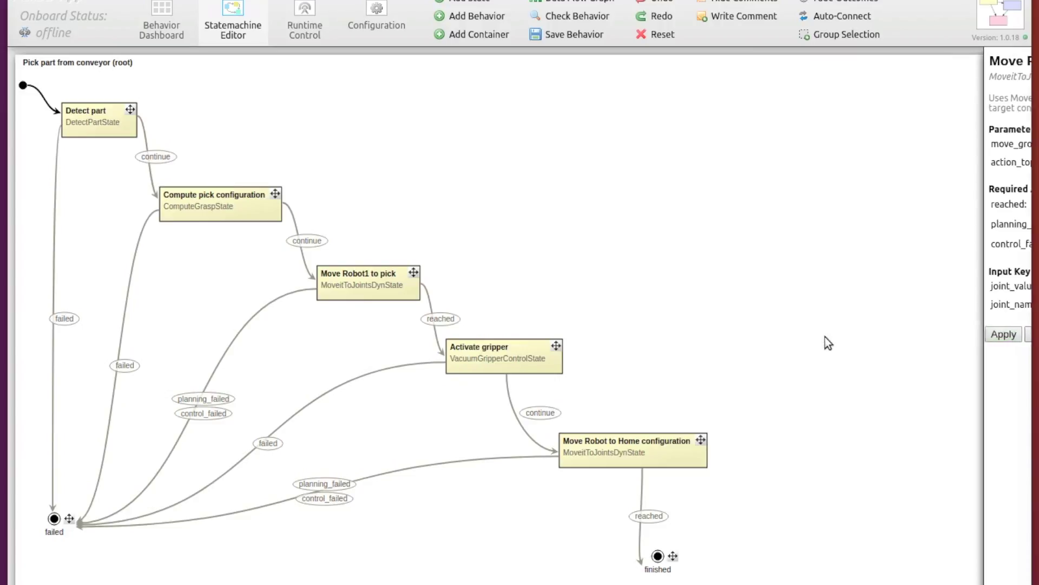
Save the completed pick-part state machine with Save Behavior in the Statemachine Editor
click(582, 36)
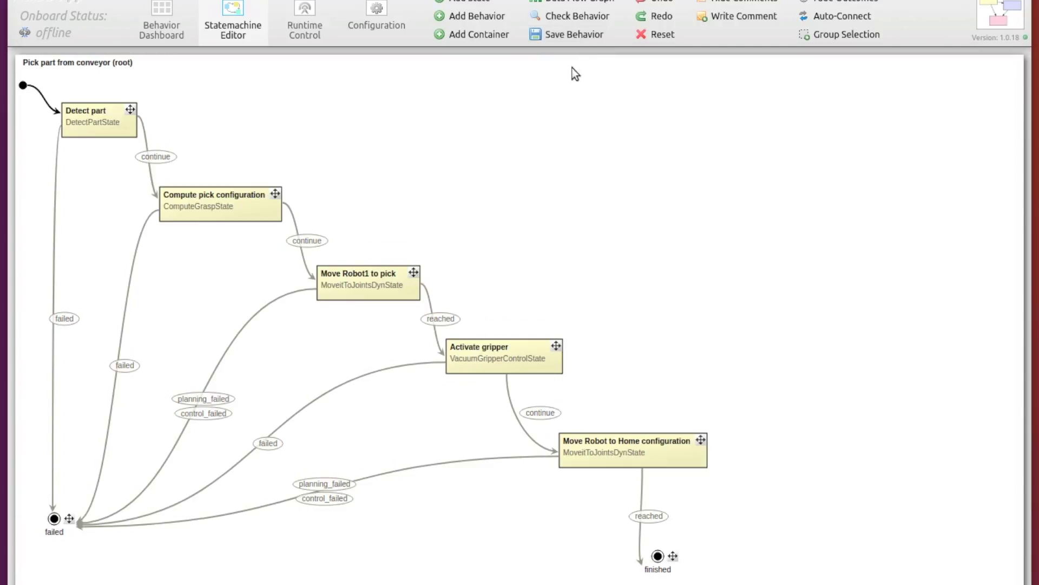